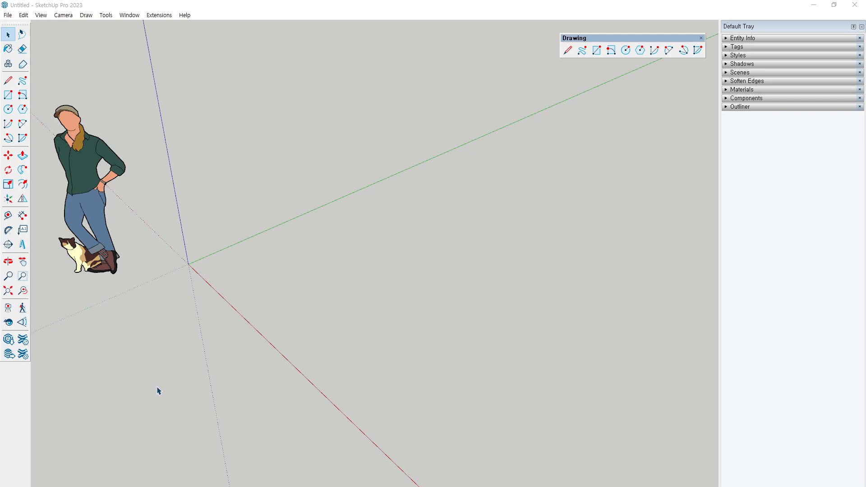
middle_drag(341, 300, 253, 308)
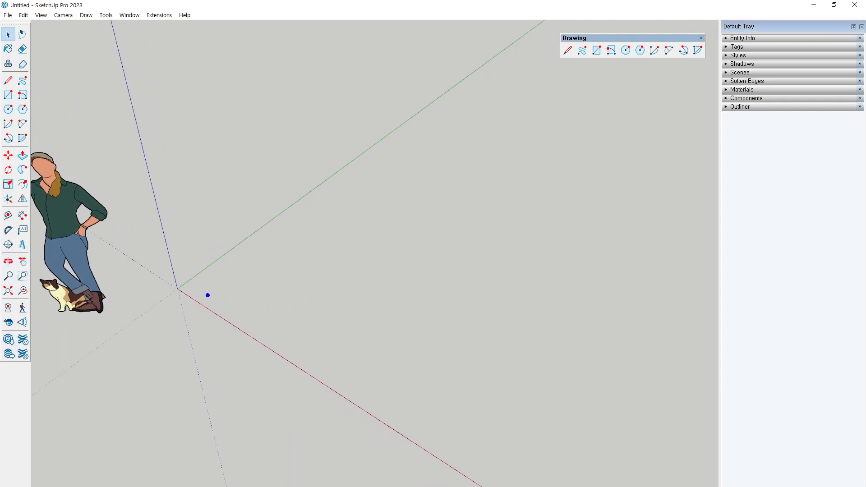
mouse_move(212, 289)
mouse_down()
mouse_move(392, 396)
mouse_move(522, 271)
mouse_move(445, 204)
mouse_move(370, 172)
mouse_move(193, 291)
mouse_up()
drag(397, 258, 379, 270)
drag(378, 256, 381, 264)
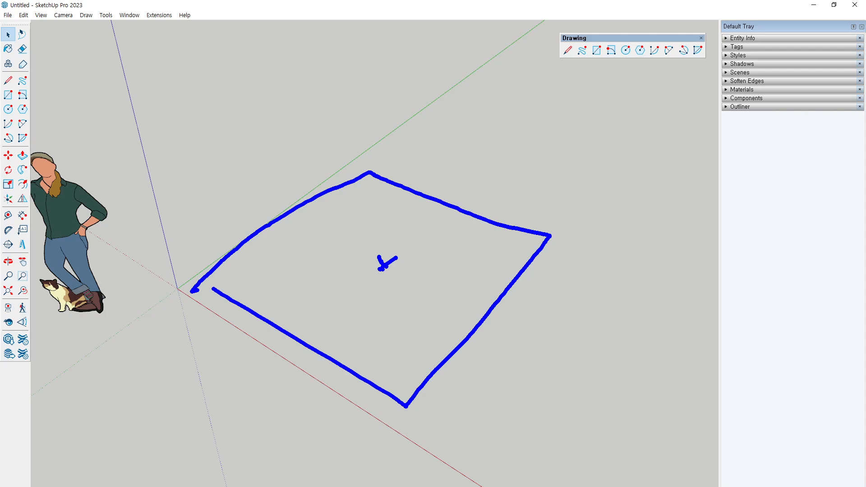
drag(198, 289, 234, 297)
mouse_move(379, 257)
mouse_down()
mouse_move(362, 265)
mouse_move(376, 259)
mouse_up()
drag(199, 288, 547, 236)
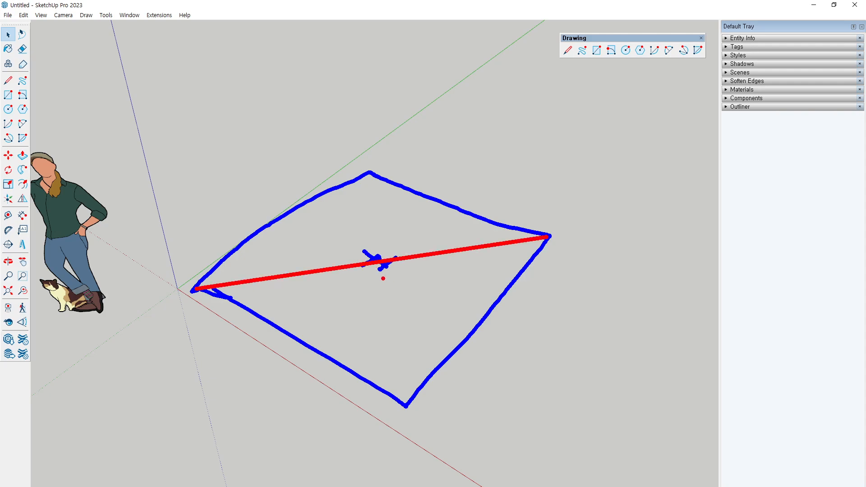
mouse_move(362, 259)
mouse_down()
mouse_move(379, 266)
mouse_move(383, 257)
mouse_move(369, 273)
mouse_move(372, 80)
mouse_up()
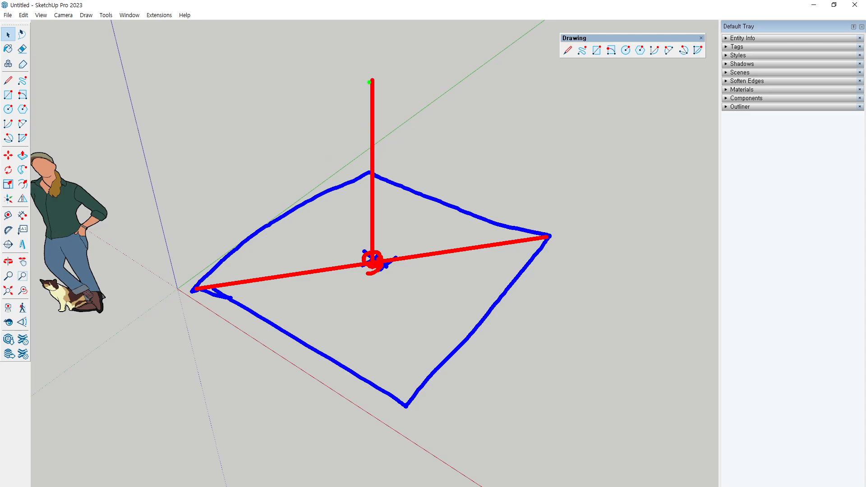
mouse_move(370, 83)
mouse_down()
mouse_move(194, 288)
mouse_move(188, 280)
mouse_move(403, 403)
mouse_up()
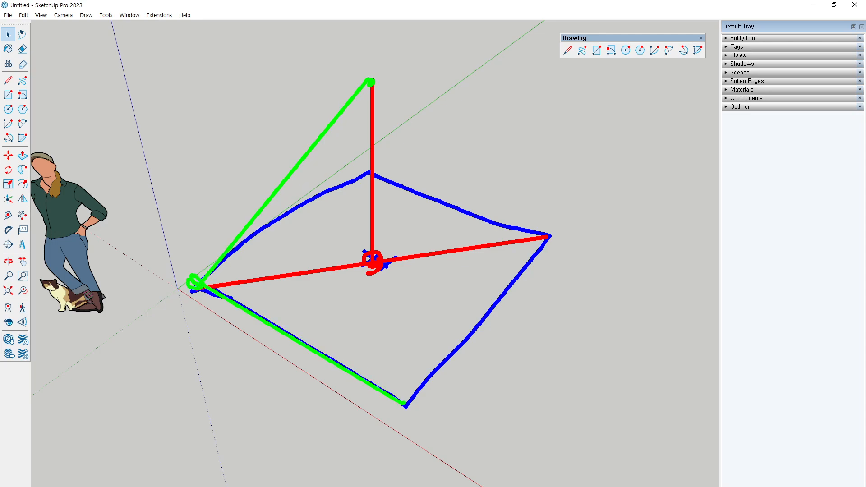
drag(333, 346, 325, 357)
drag(404, 399, 370, 81)
drag(322, 147, 354, 131)
drag(321, 172, 355, 150)
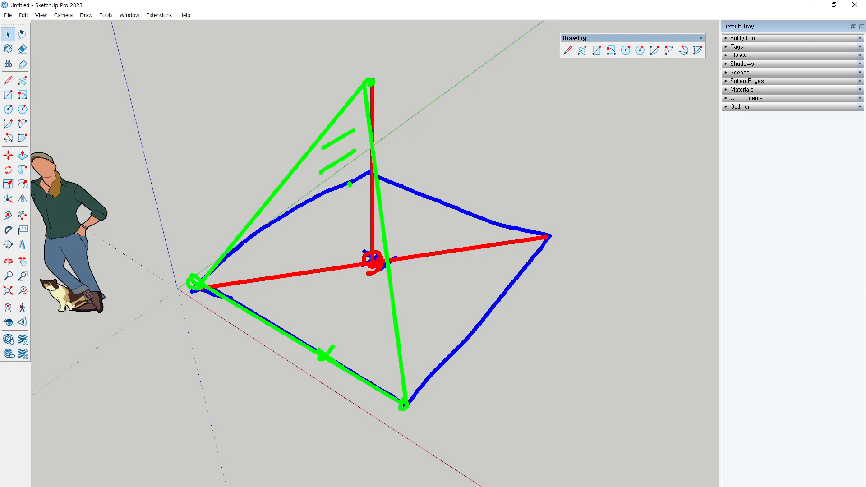
drag(372, 84, 566, 230)
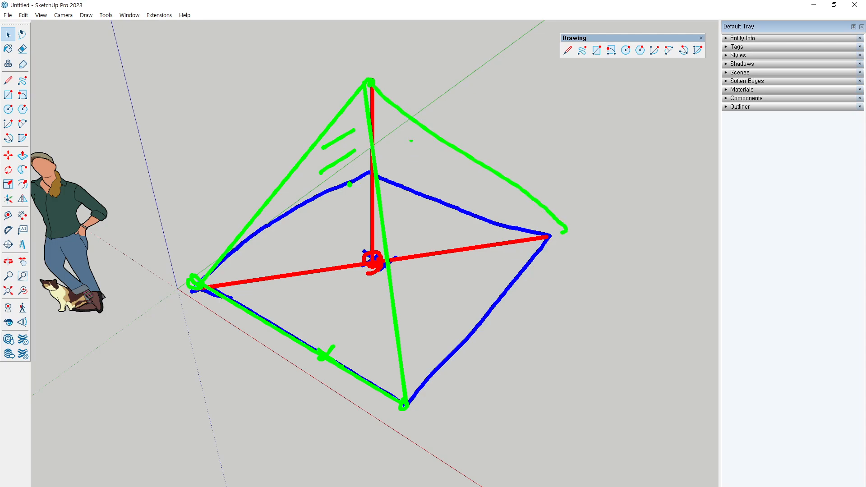
drag(410, 133, 388, 168)
mouse_move(437, 155)
mouse_down()
mouse_move(392, 204)
mouse_move(412, 232)
mouse_up()
mouse_move(466, 231)
mouse_down()
mouse_move(418, 257)
mouse_move(432, 284)
mouse_up()
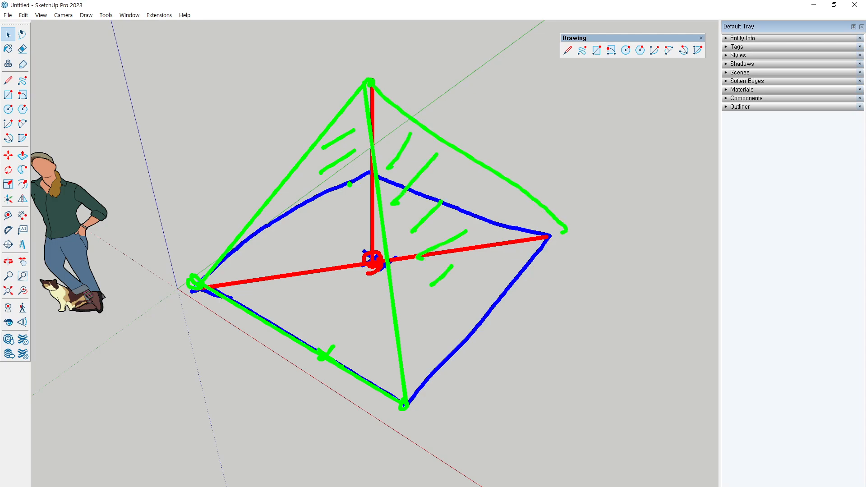
key(Escape)
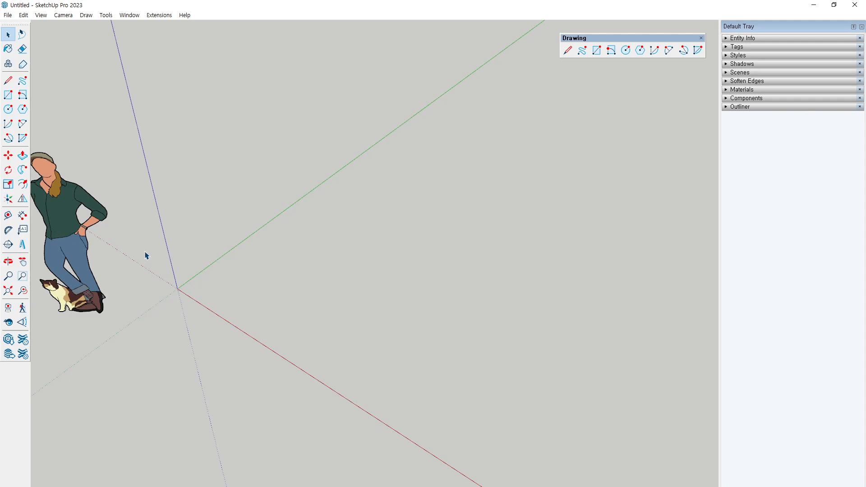
Draw a large rectangular base face on the ground plane with one corner at the origin, along the red and green axes.
click(8, 97)
click(178, 289)
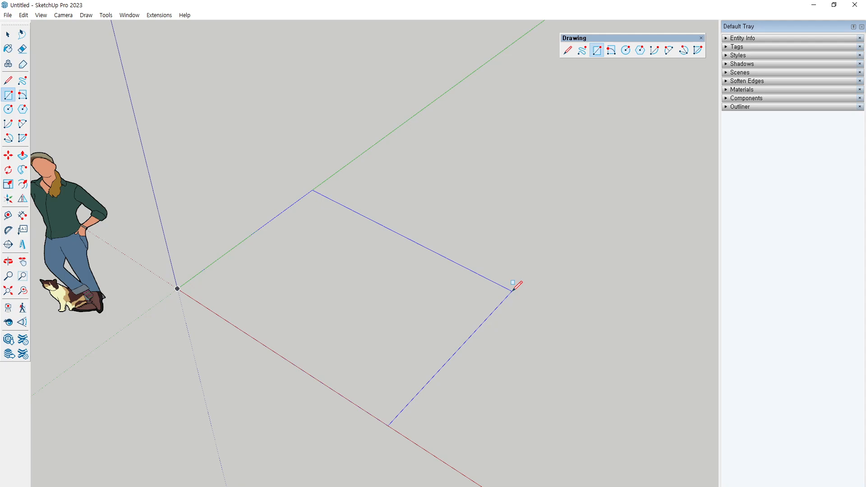
key(Return)
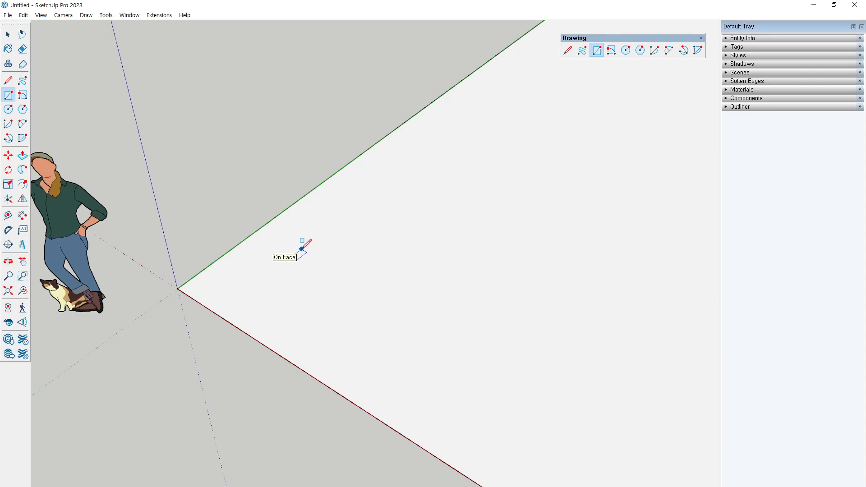
key(shift+z)
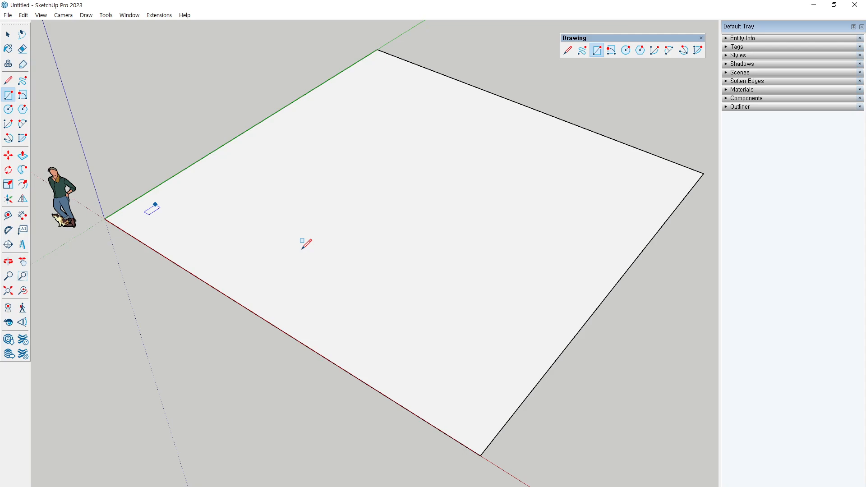
Draw a diagonal line across the base face from the origin corner to the opposite corner.
key(l)
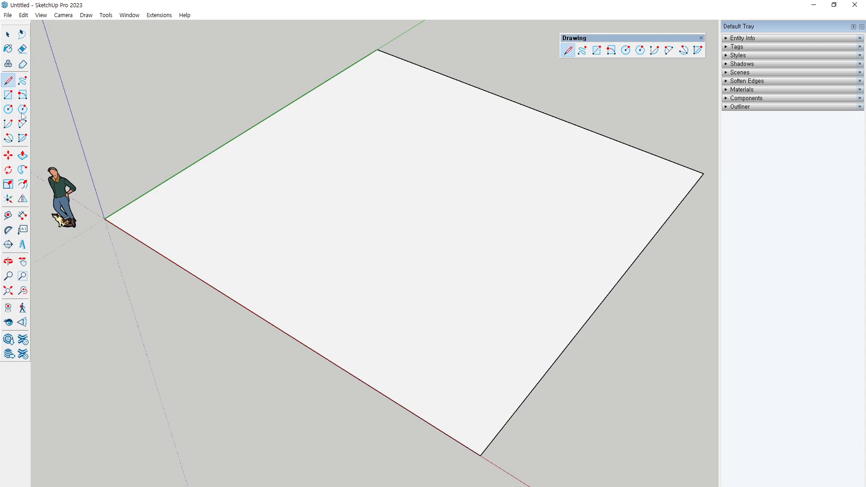
click(104, 218)
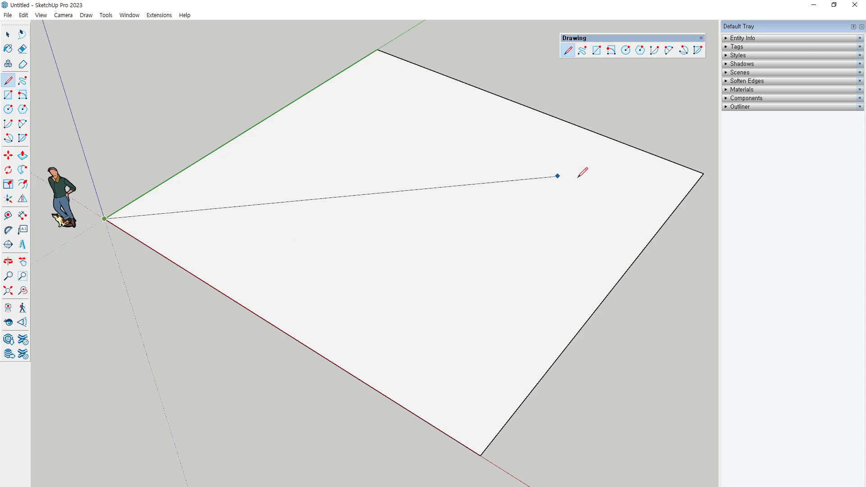
click(703, 173)
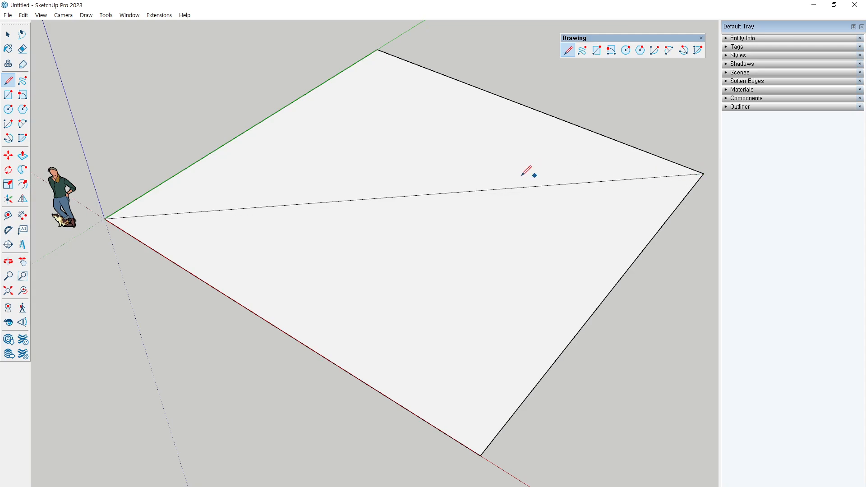
Draw a vertical line upward along the blue axis from the midpoint of the base diagonal.
click(414, 196)
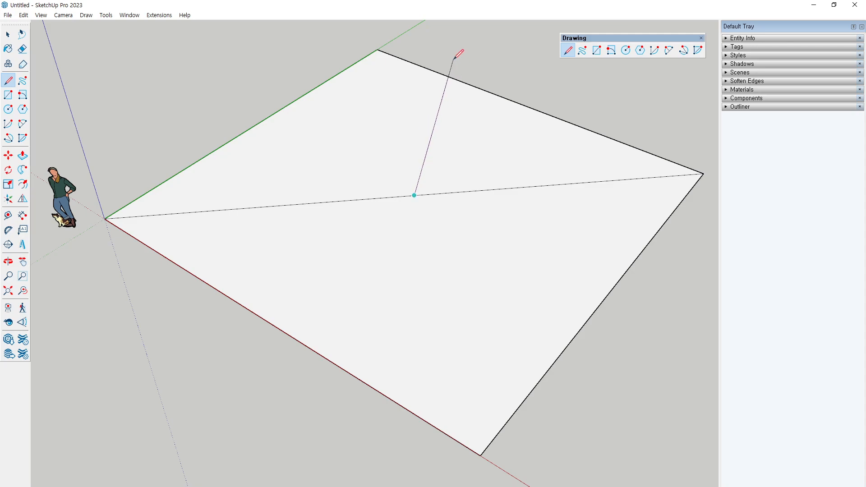
mouse_move(433, 33)
middle_down()
mouse_move(406, 100)
mouse_move(397, 184)
mouse_move(382, 214)
mouse_move(437, 139)
mouse_move(185, 153)
mouse_move(456, 153)
mouse_move(611, 180)
mouse_move(454, 307)
mouse_move(447, 350)
middle_up()
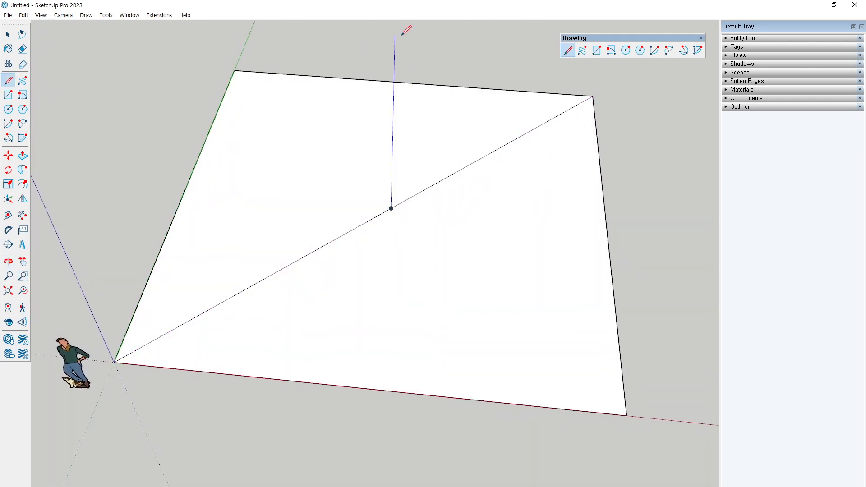
mouse_move(410, 27)
middle_down()
mouse_move(380, 77)
mouse_move(450, 54)
mouse_move(369, 60)
mouse_move(383, 54)
middle_up()
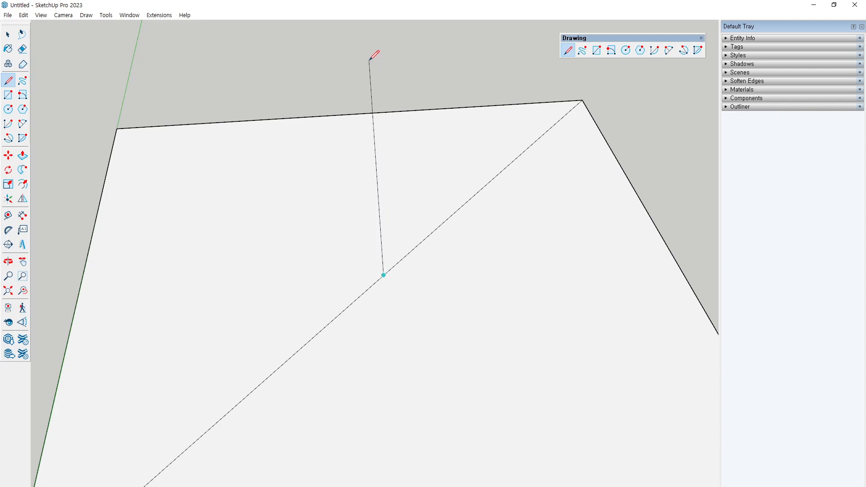
scroll(369, 60, down, 3)
mouse_move(431, 163)
middle_down()
mouse_move(291, 111)
mouse_move(294, 98)
middle_up()
key(shift)
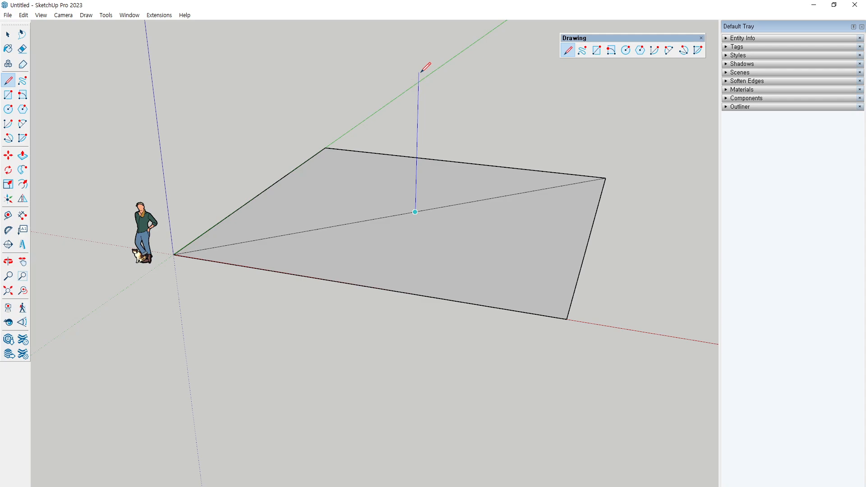
click(421, 72)
scroll(392, 160, down, 5)
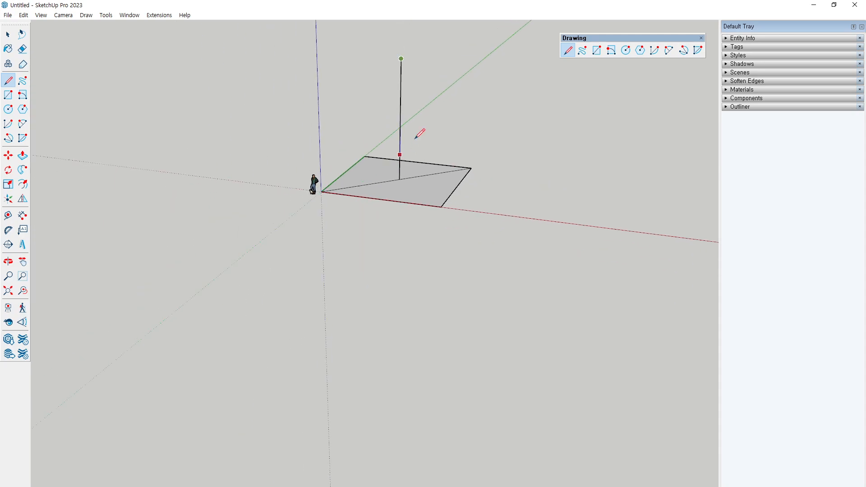
key(space)
Erase both halves of the diagonal line on the base face, keeping the vertical center line.
middle_drag(428, 111, 402, 277)
scroll(402, 274, up, 3)
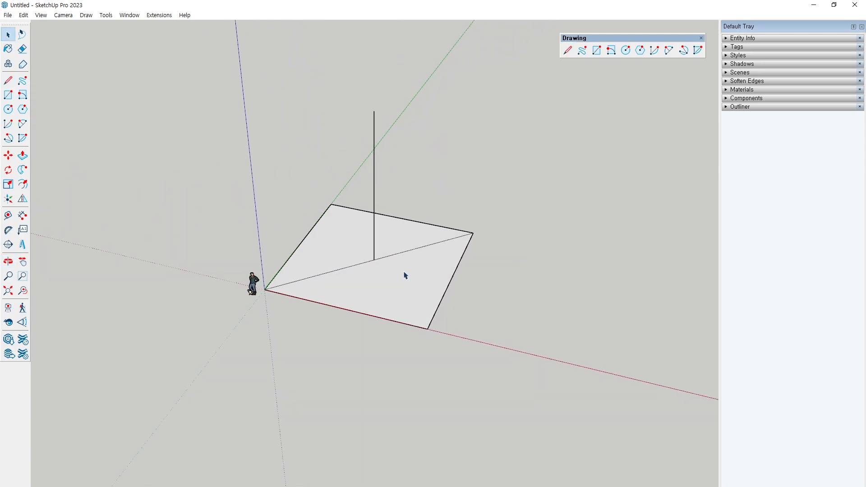
key(e)
click(407, 251)
click(358, 264)
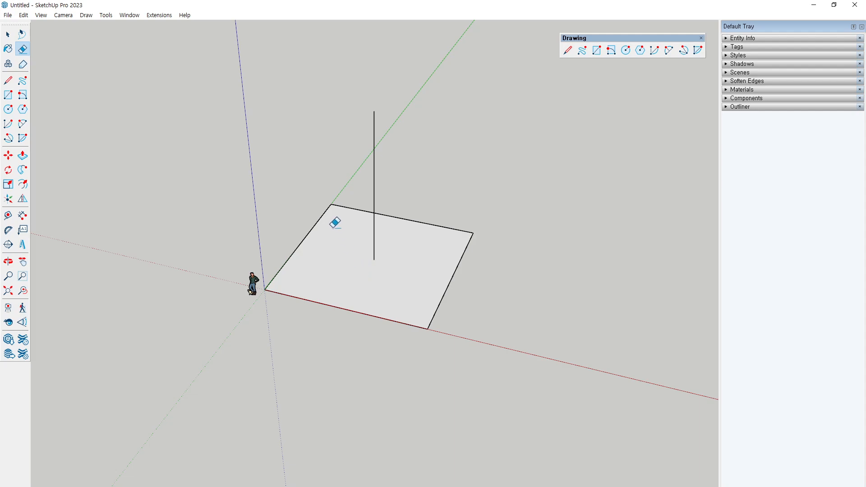
key(space)
Draw edges connecting the top of the vertical line to all four base corners, forming the faces of a closed pyramid.
key(l)
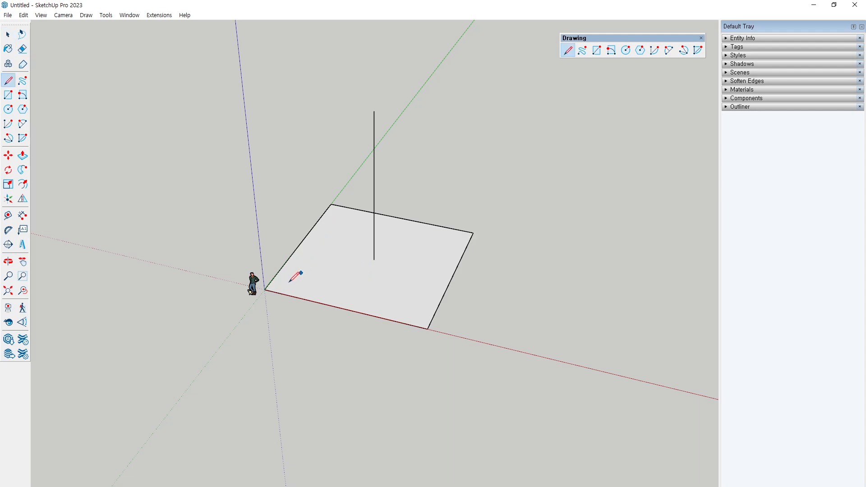
click(264, 289)
click(374, 111)
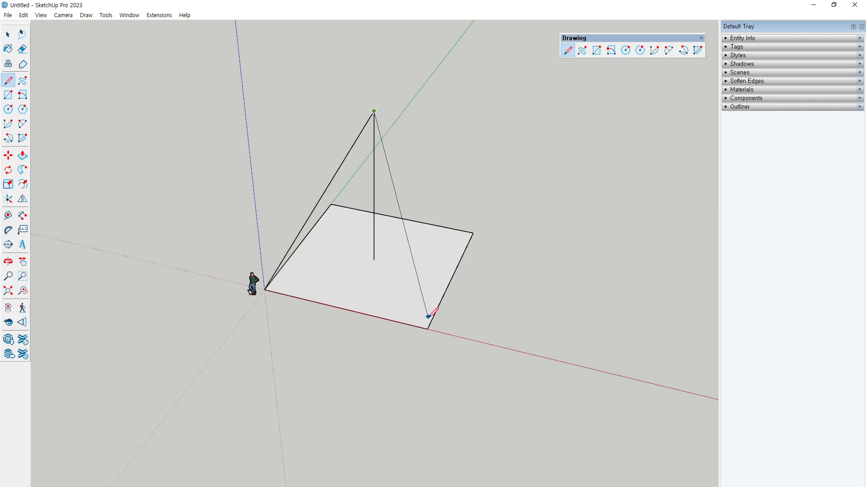
click(427, 327)
middle_drag(442, 319, 356, 207)
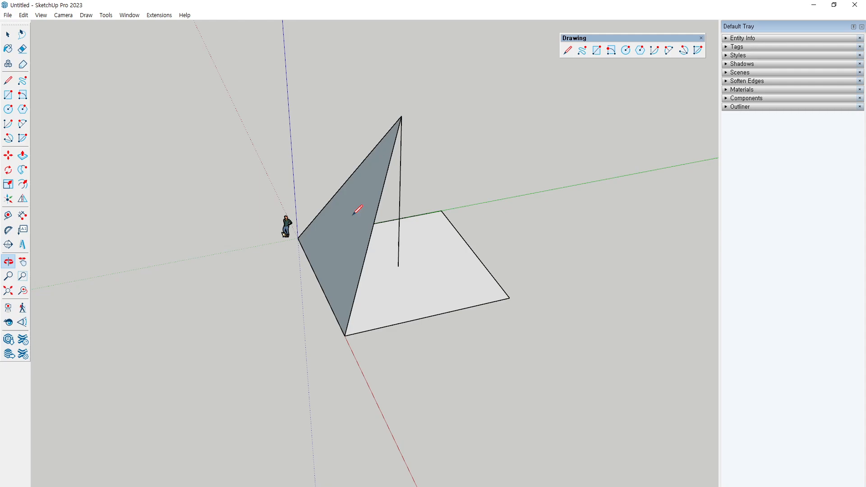
click(402, 116)
click(509, 298)
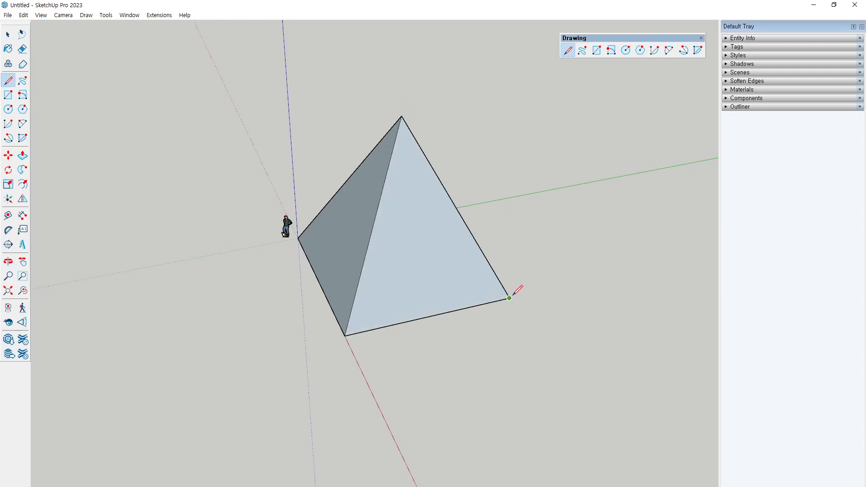
middle_drag(514, 293, 390, 149)
click(398, 133)
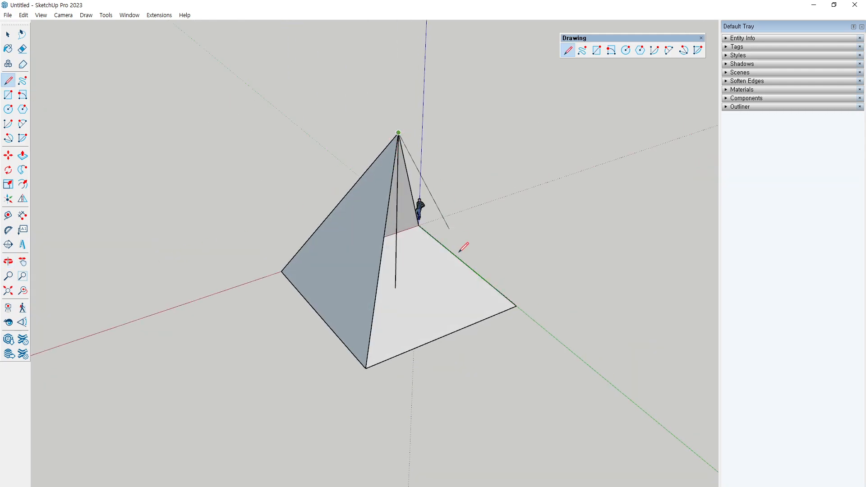
click(517, 306)
mouse_move(574, 288)
middle_down()
mouse_move(294, 299)
mouse_move(221, 286)
mouse_move(329, 1)
mouse_move(407, 274)
mouse_move(711, 351)
mouse_move(607, 344)
mouse_move(557, 359)
middle_up()
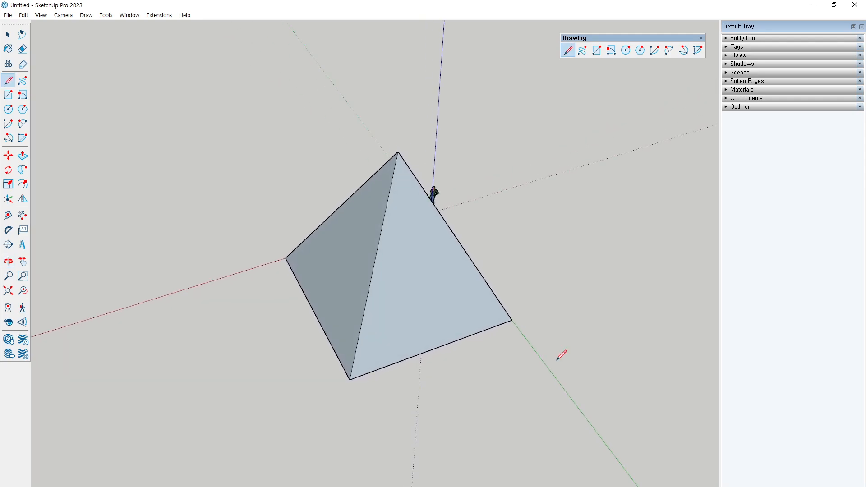
Select the entire pyramid with all its connected edges and faces and delete it.
key(space)
triple_click(378, 287)
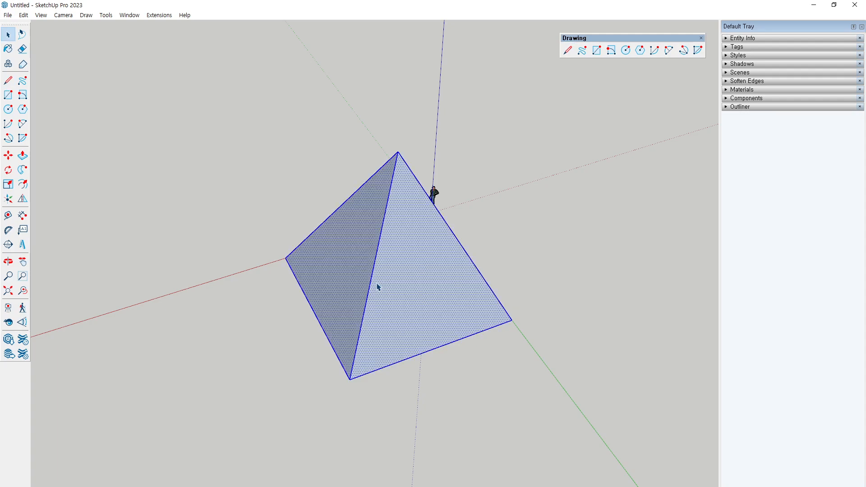
key(Delete)
middle_drag(311, 334, 684, 132)
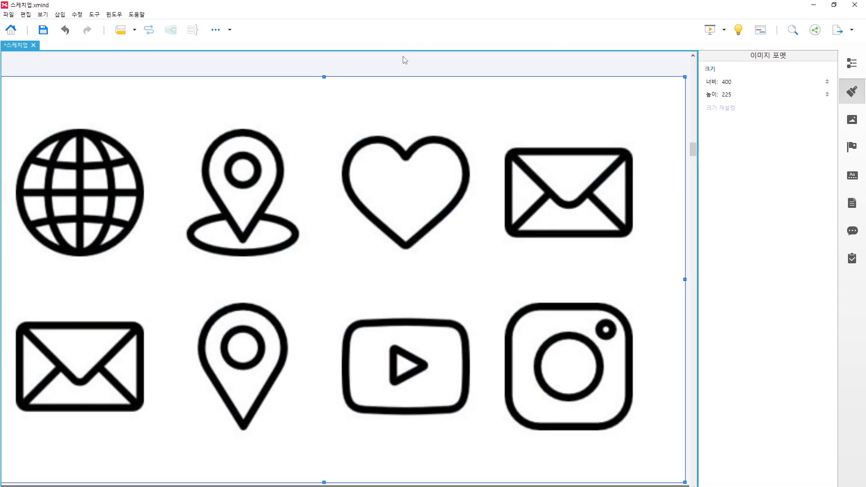
click(404, 60)
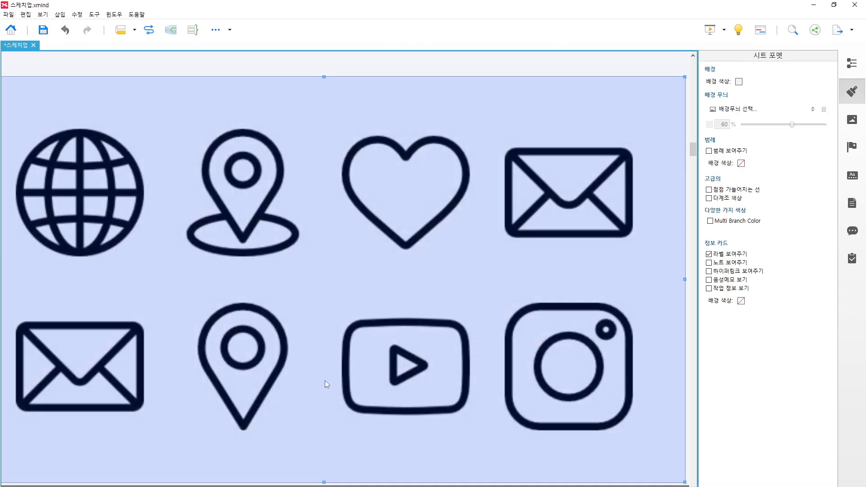
key(ctrl+2)
key(Escape)
drag(483, 268, 662, 125)
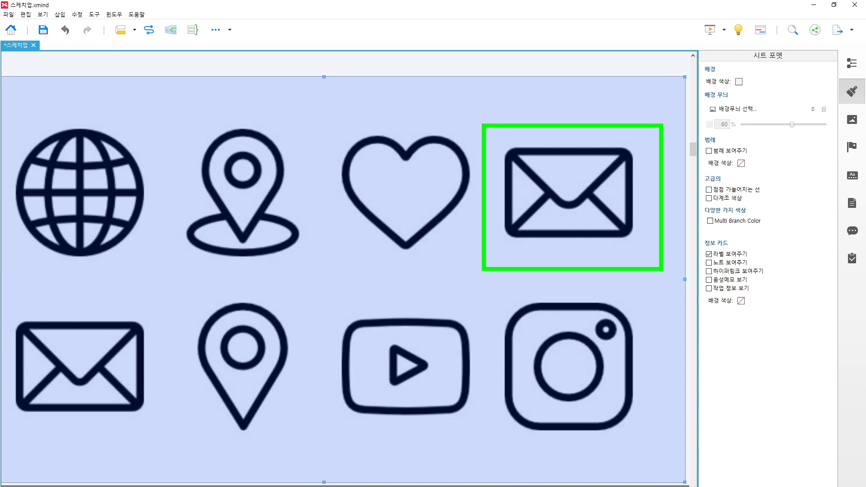
mouse_move(180, 277)
mouse_down()
mouse_move(278, 432)
mouse_move(303, 451)
mouse_up()
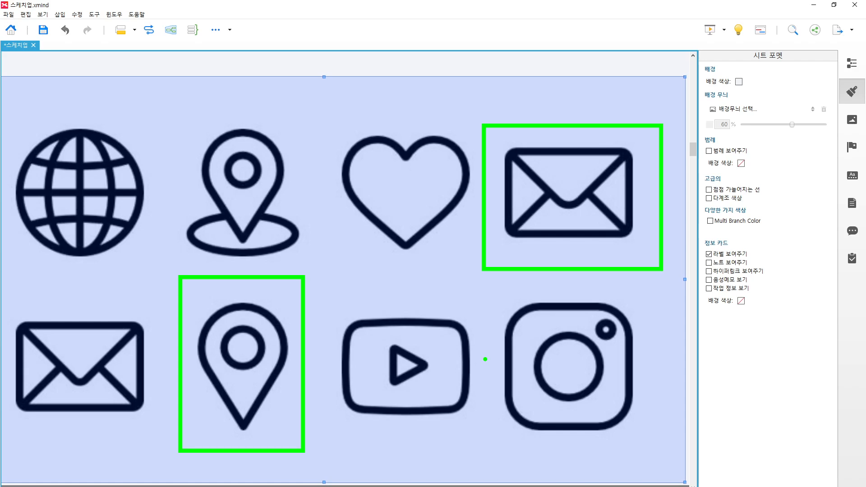
key(Escape)
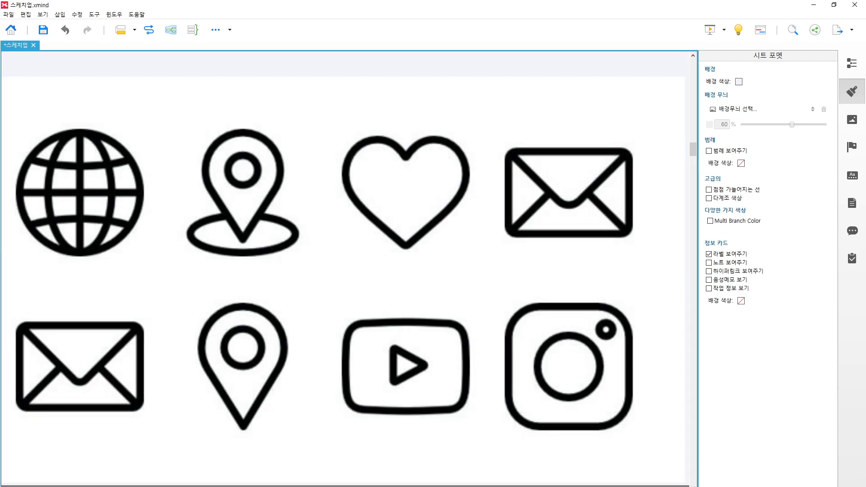
key(ctrl+2)
ctrl+drag(500, 131, 647, 247)
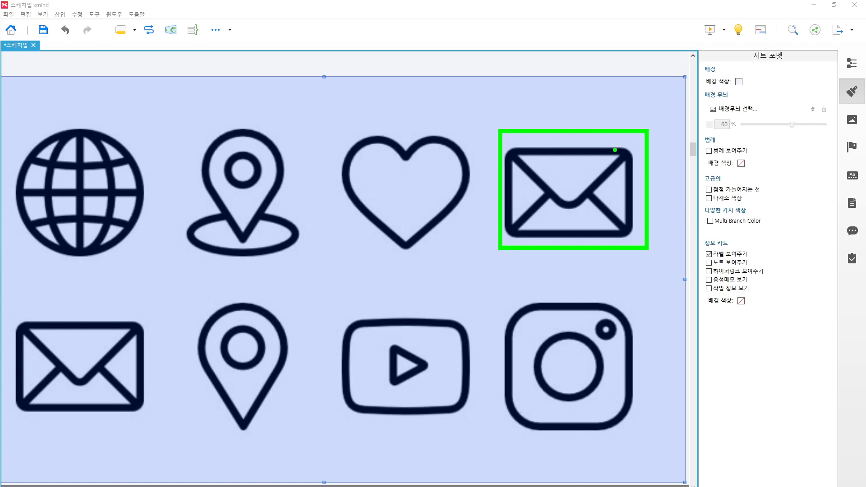
Mark two of the envelope icon's rounded corners and the alignment line between them on the reference image, and clear the marks.
drag(615, 148, 629, 166)
mouse_move(628, 219)
mouse_down()
mouse_move(630, 234)
mouse_move(617, 238)
mouse_up()
drag(604, 145, 612, 142)
drag(609, 182, 610, 233)
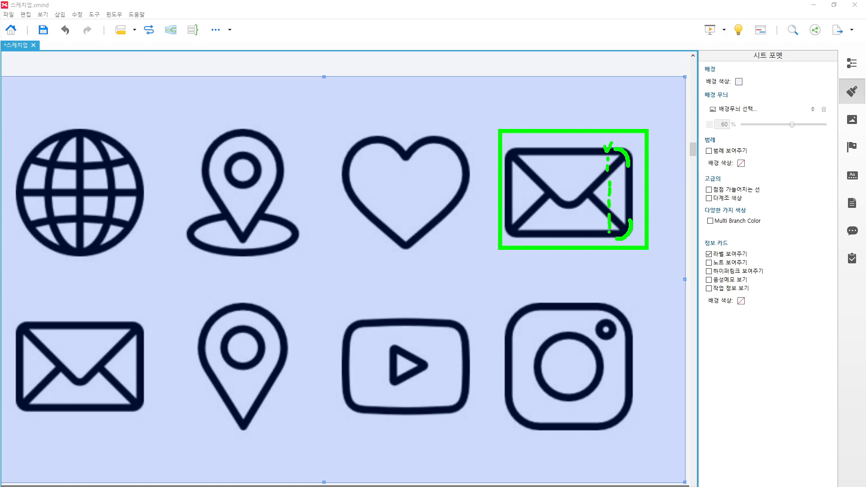
key(Escape)
Switch to SketchUp and draw a horizontal rectangle on the ground plane beside the red axis for the envelope's body.
mouse_move(473, 4)
mouse_down()
mouse_move(545, 156)
mouse_move(535, 170)
mouse_move(489, 84)
mouse_move(0, 135)
mouse_up()
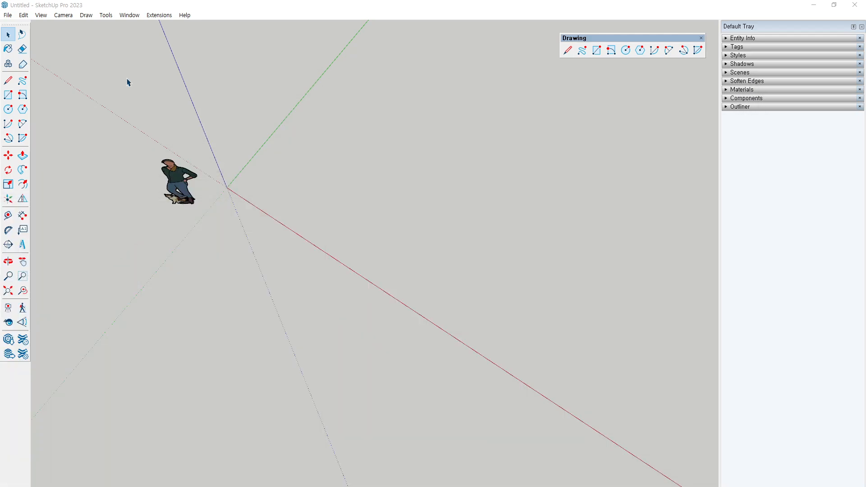
click(356, 207)
key(r)
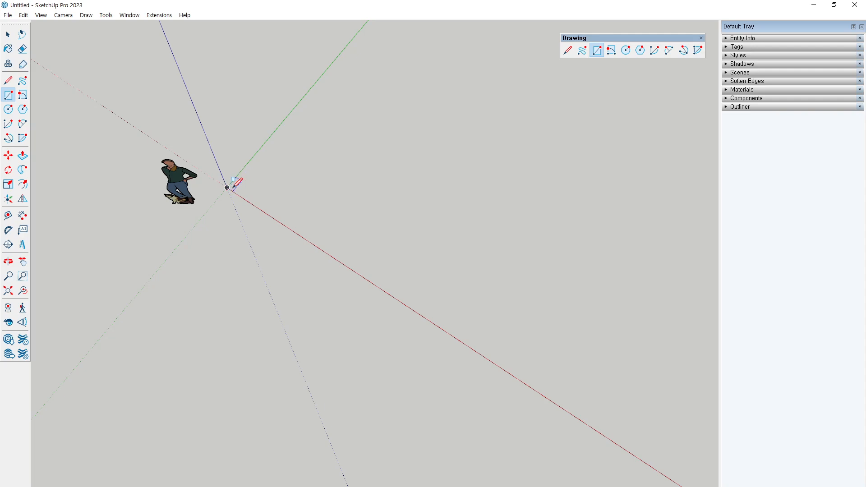
click(273, 202)
middle_drag(498, 195, 515, 254)
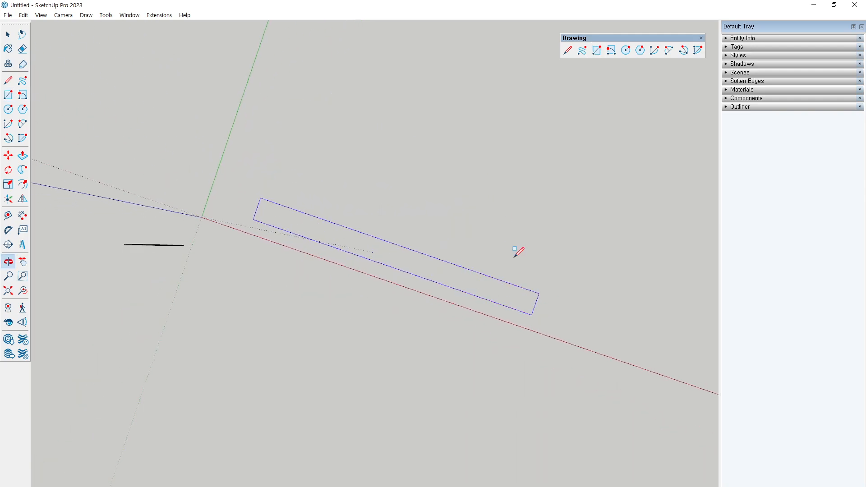
click(476, 165)
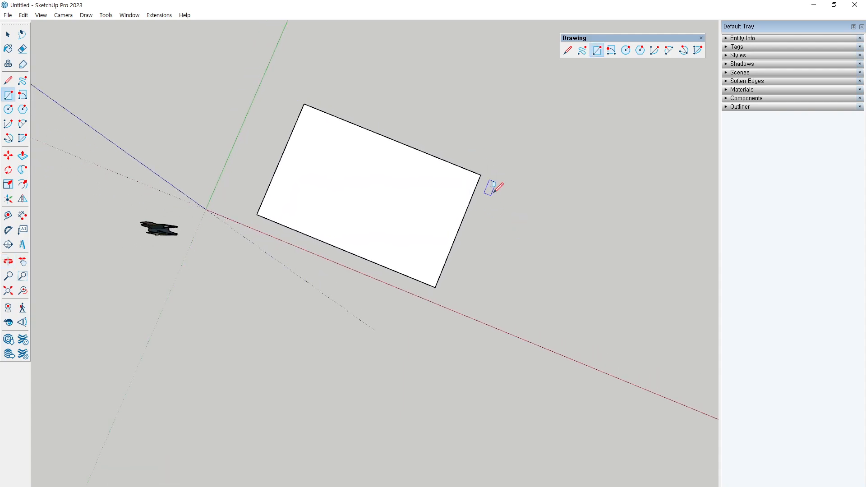
Round the rectangle's corner farthest from the origin with a tangent 2 Point Arc between its two adjoining edges.
key(a)
scroll(475, 185, up, 3)
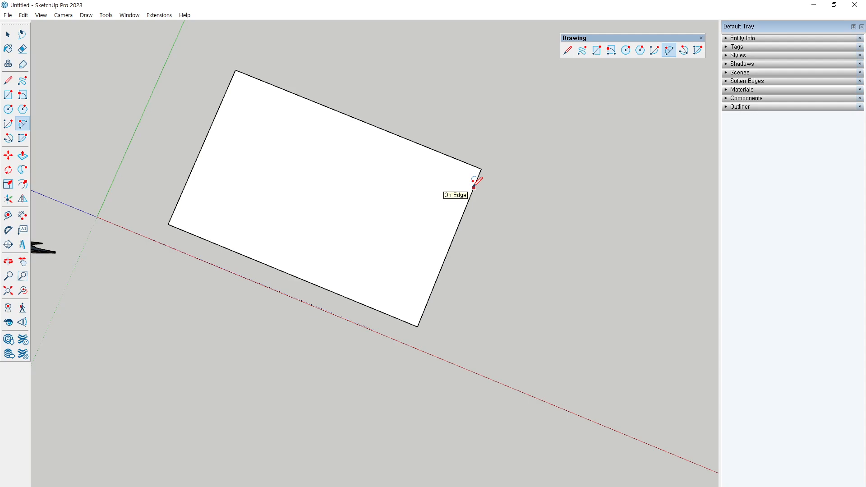
scroll(476, 183, up, 2)
click(474, 189)
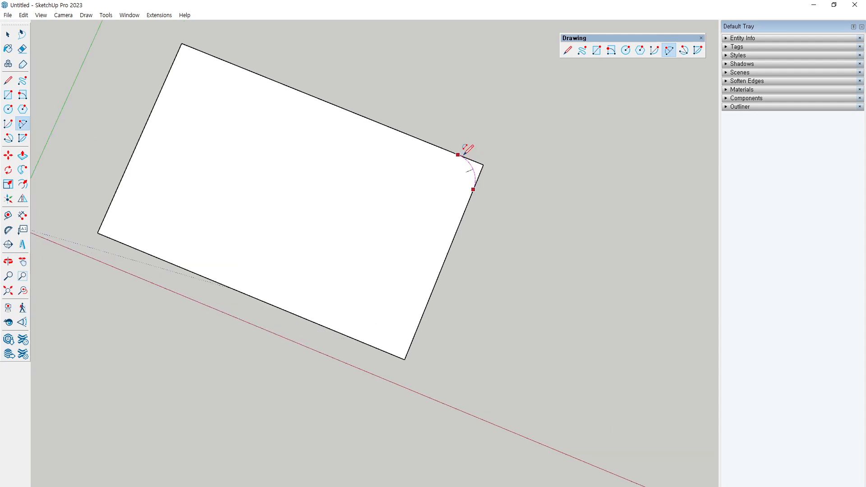
scroll(462, 154, up, 2)
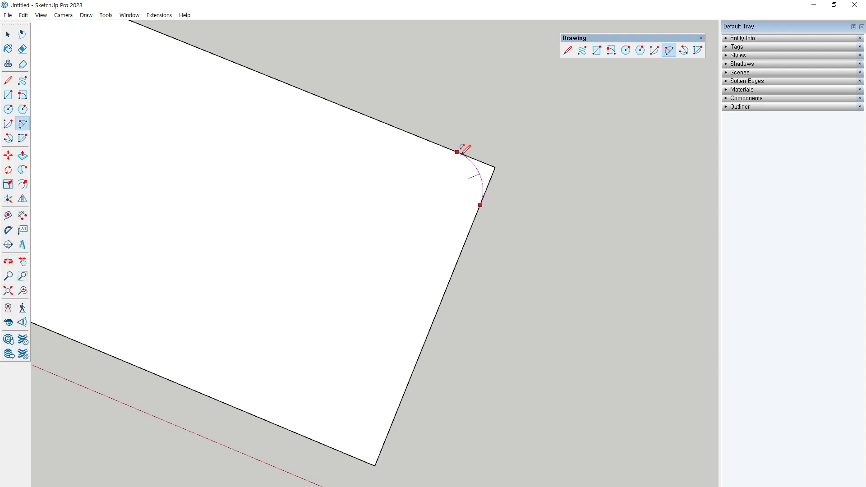
click(462, 154)
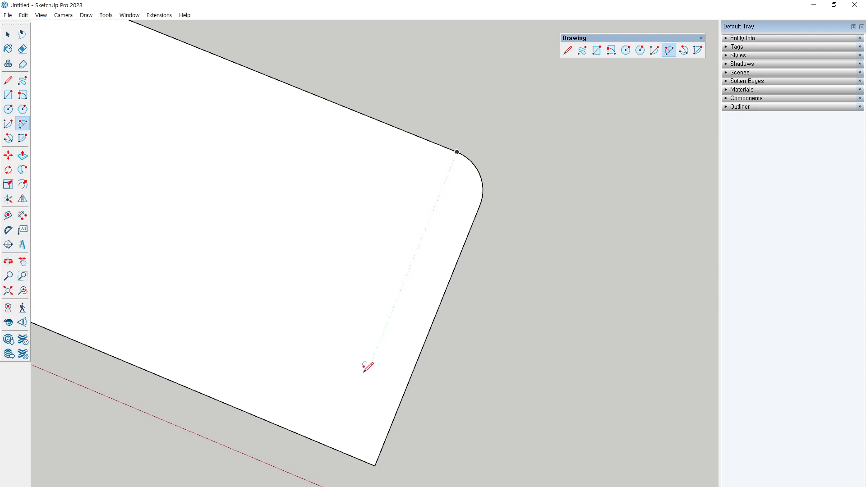
Round both corners of the rectangle's long edge nearest the red axis with tangent arcs matching the first rounded corner.
click(336, 449)
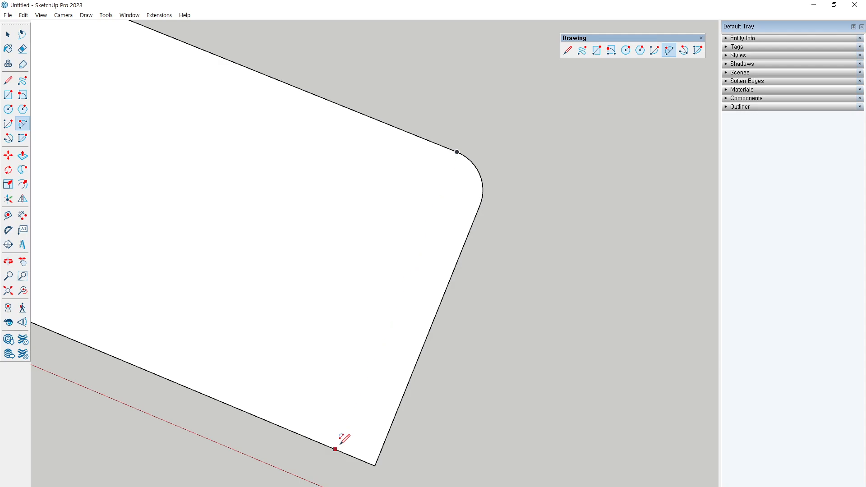
click(390, 425)
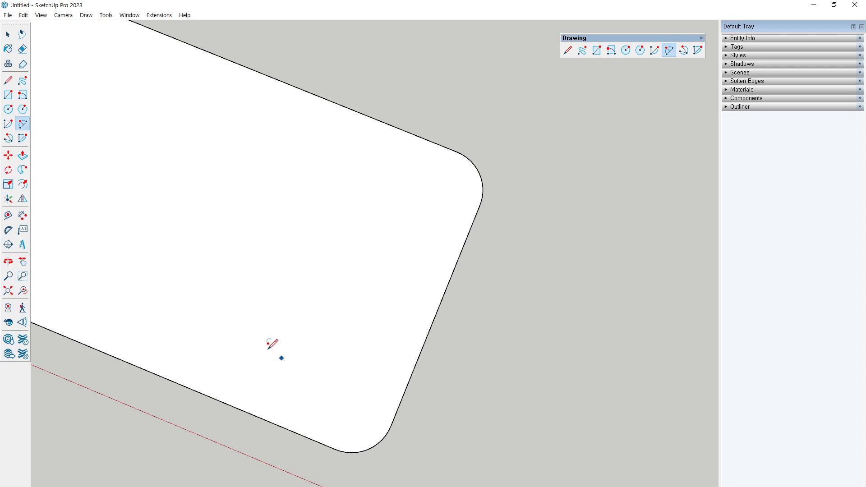
shift+middle_drag(194, 333, 505, 351)
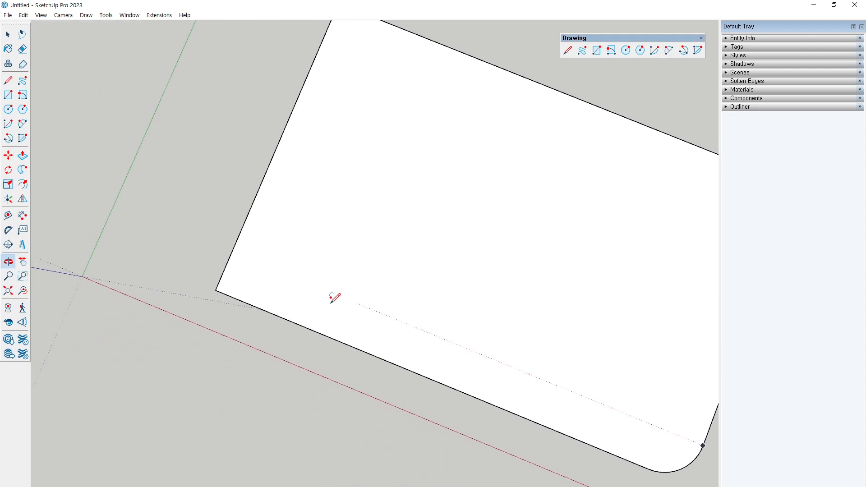
click(231, 251)
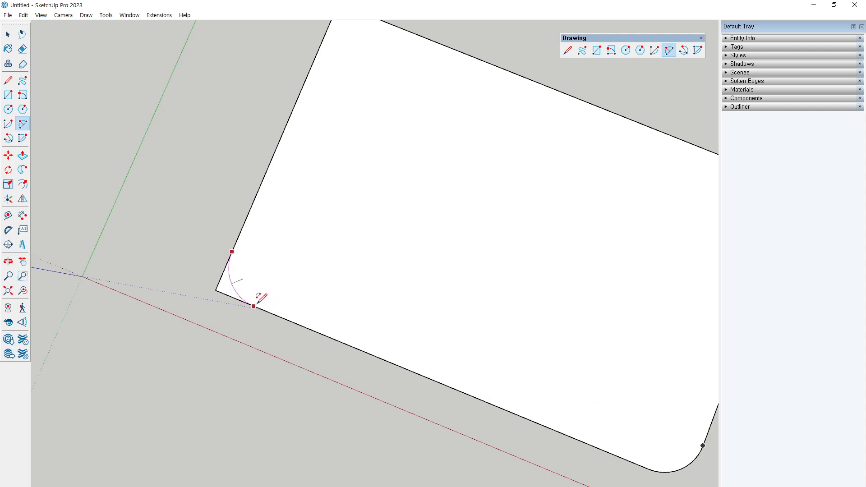
double_click(257, 303)
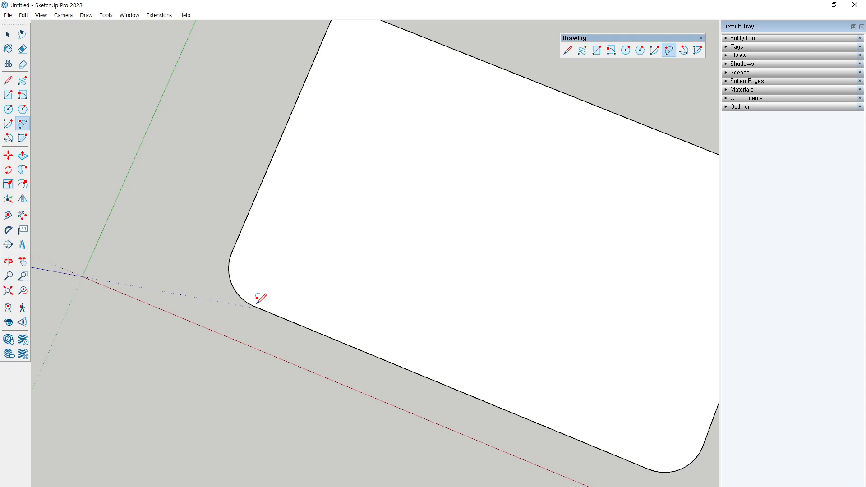
Round the last sharp corner of the rectangle with a tangent arc aligned to the end of an existing corner arc.
scroll(265, 296, down, 3)
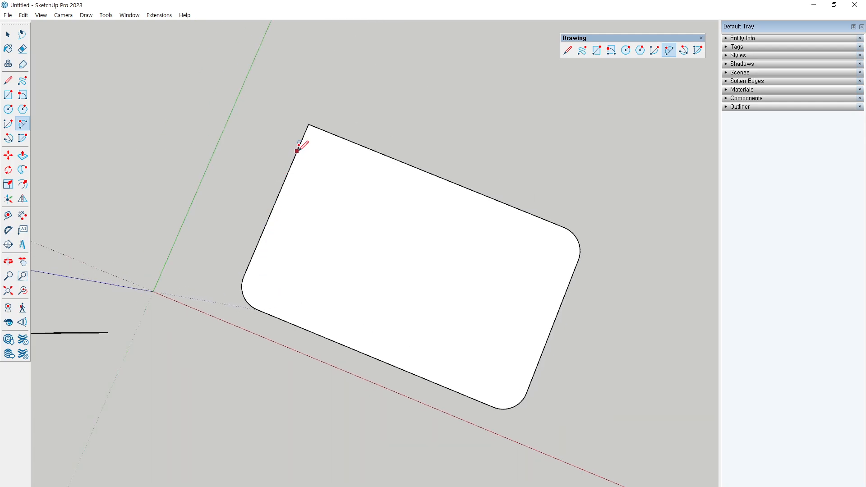
click(578, 260)
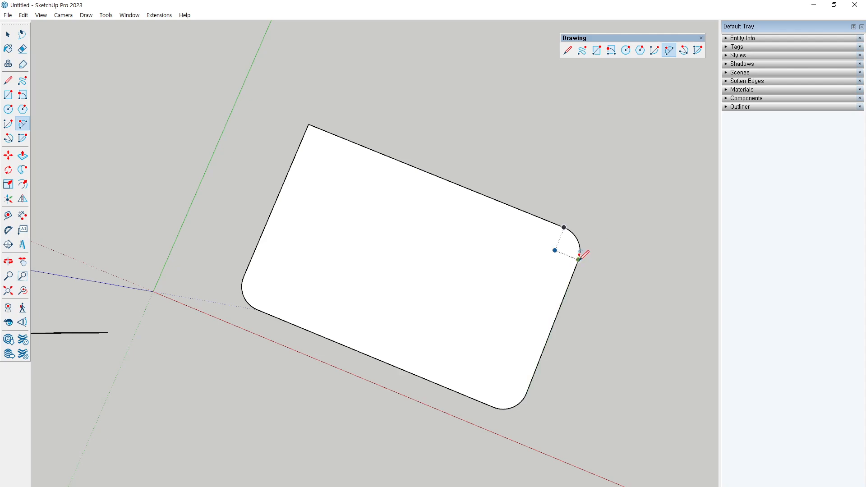
click(299, 147)
click(332, 133)
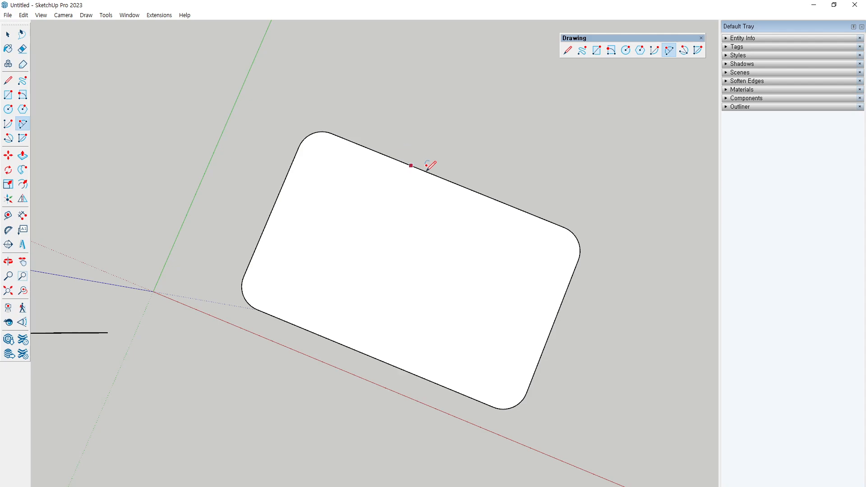
middle_drag(441, 190, 474, 208)
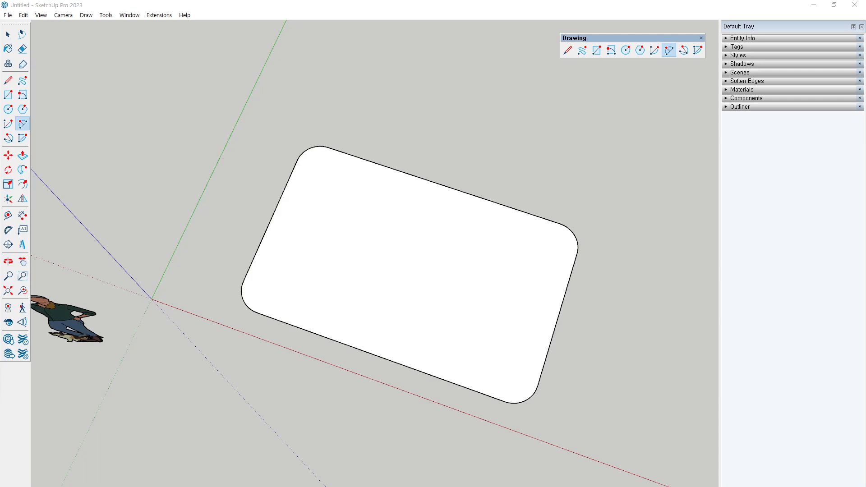
middle_drag(478, 298, 486, 297)
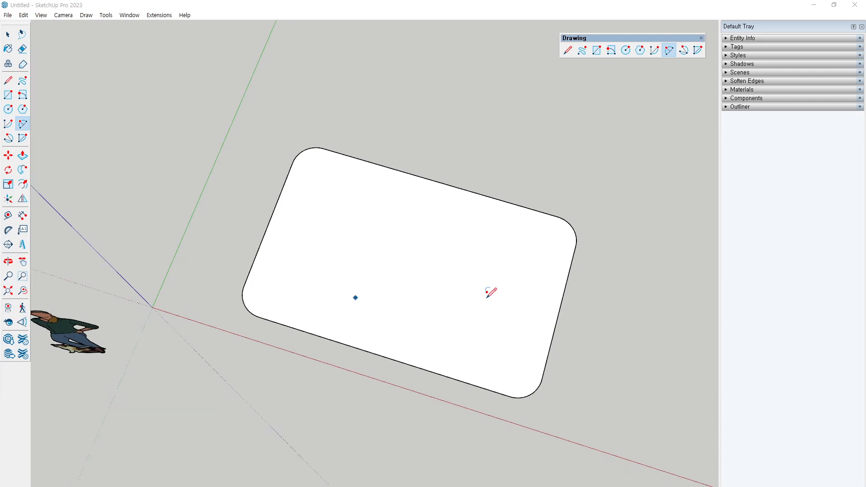
click(572, 228)
scroll(573, 225, up, 3)
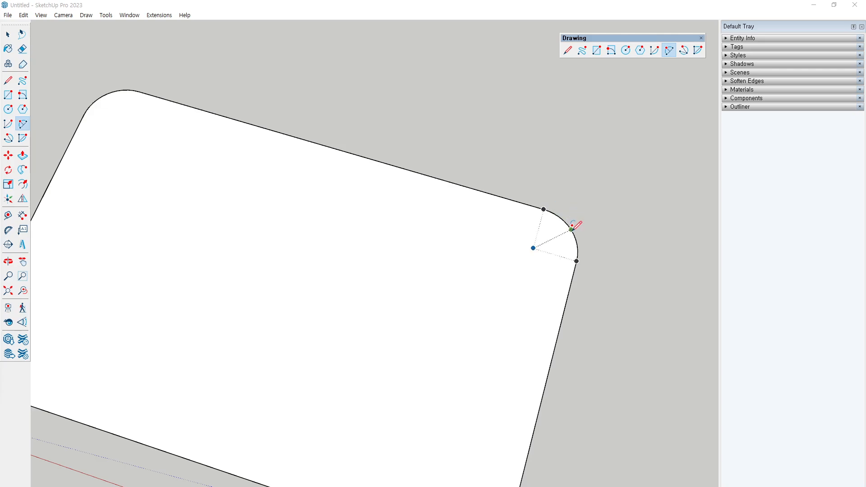
click(572, 230)
scroll(571, 230, down, 2)
key(Escape)
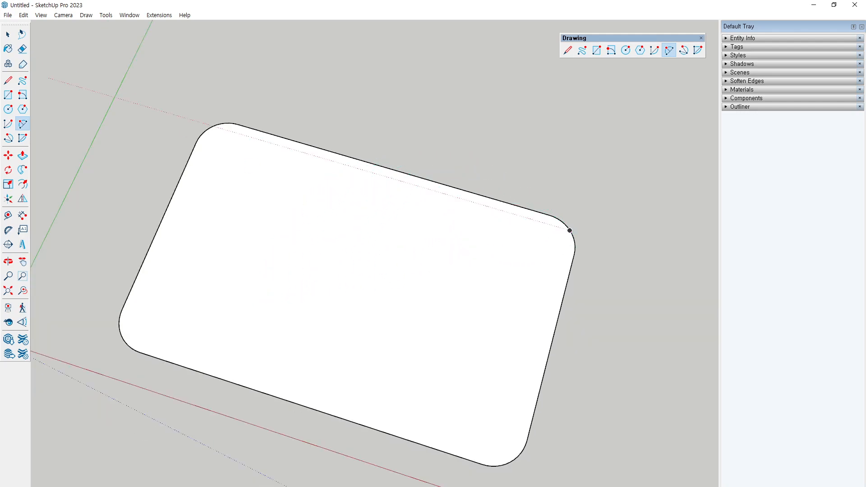
Draw two crossing diagonal lines over the face, each joining the corner arcs at opposite ends of the rounded rectangle.
click(8, 81)
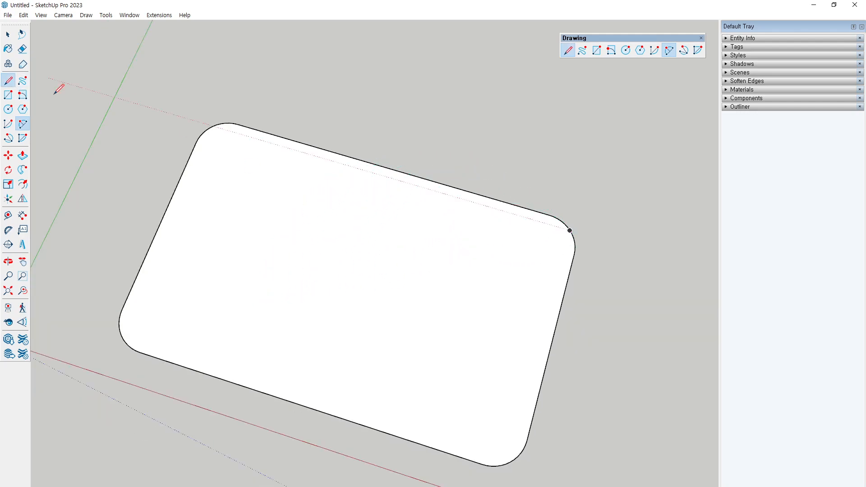
click(570, 230)
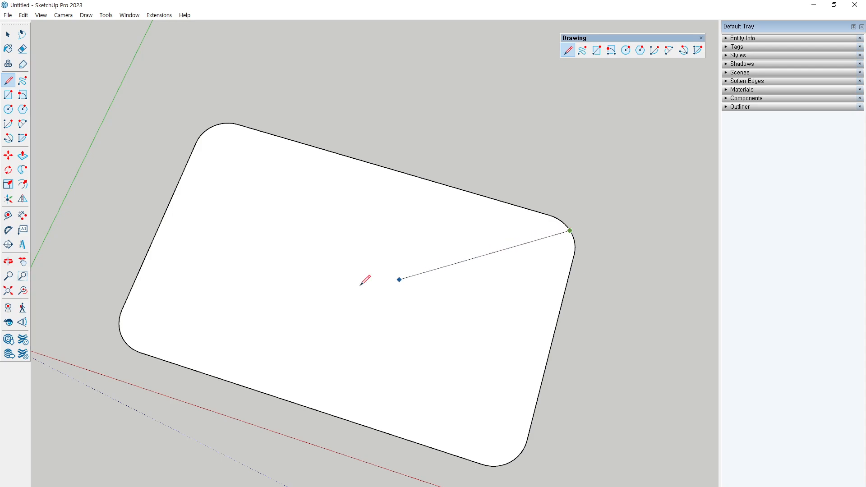
click(119, 331)
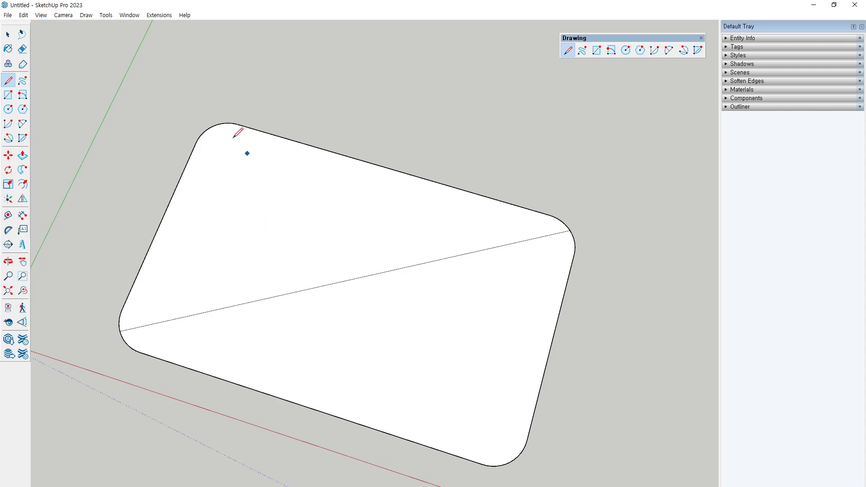
click(217, 124)
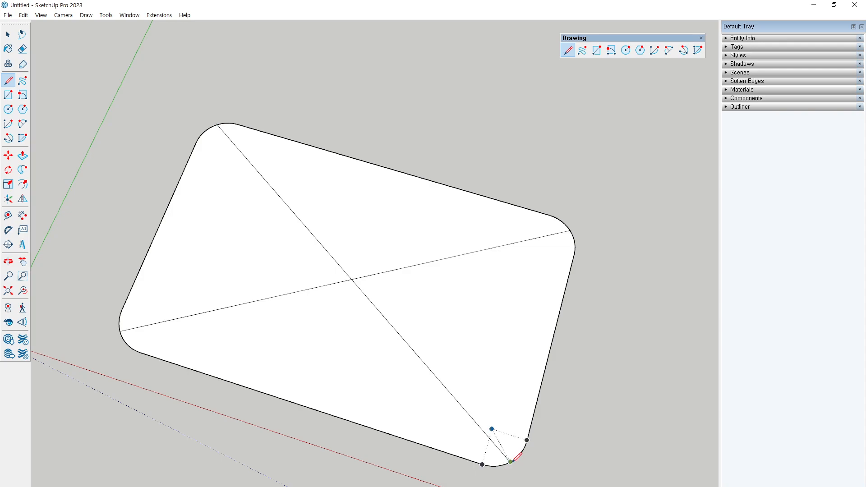
click(510, 461)
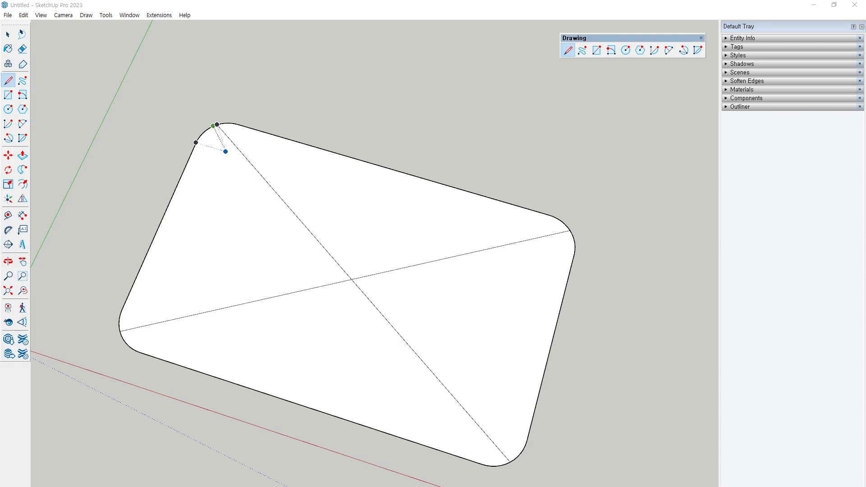
Switch to the XMind reference icons, trace the envelope's flap and full diagonals freehand to compare them, and clear the marks.
drag(564, 486, 568, 1)
click(565, 178)
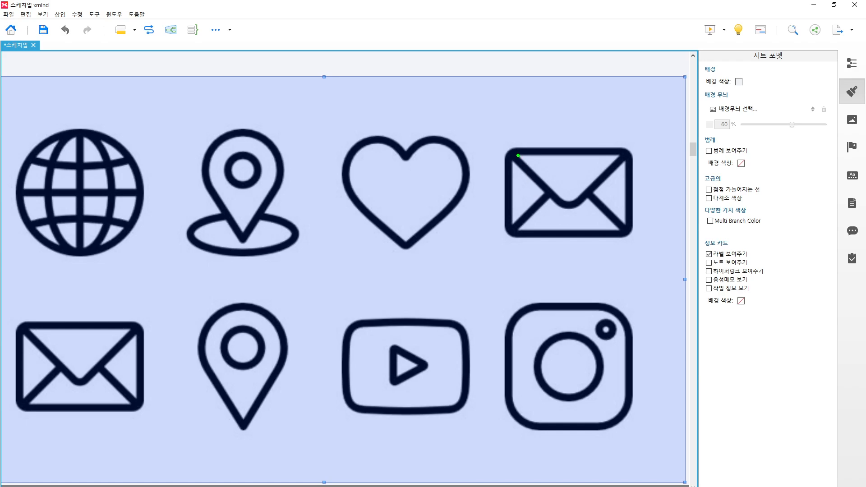
mouse_move(518, 155)
mouse_down()
mouse_move(552, 186)
mouse_move(650, 146)
mouse_up()
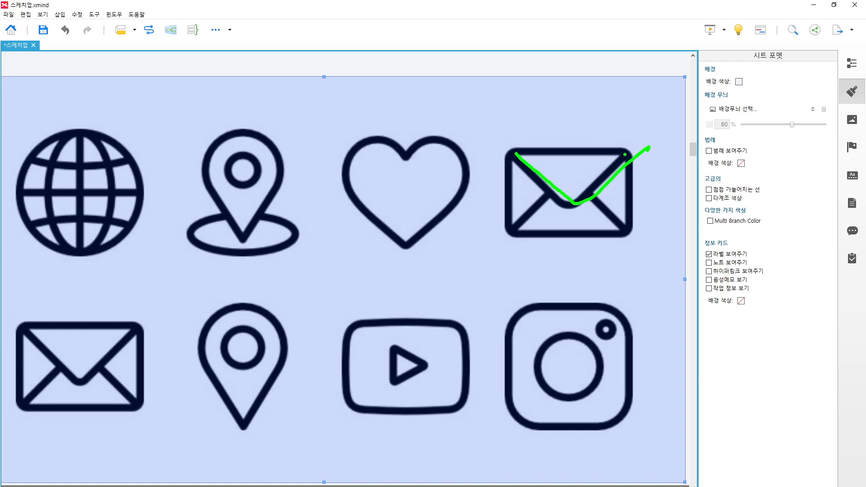
drag(511, 227, 511, 233)
mouse_move(622, 155)
mouse_down()
mouse_move(526, 211)
mouse_move(507, 233)
mouse_up()
drag(505, 152, 604, 235)
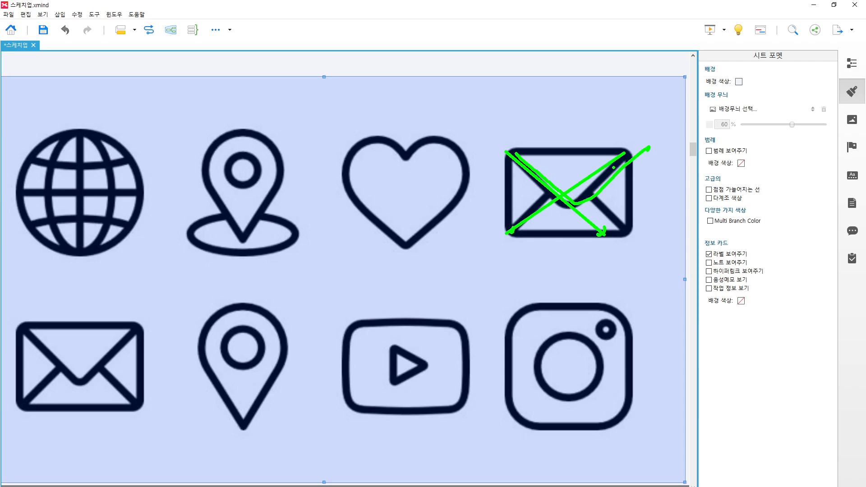
drag(639, 149, 530, 238)
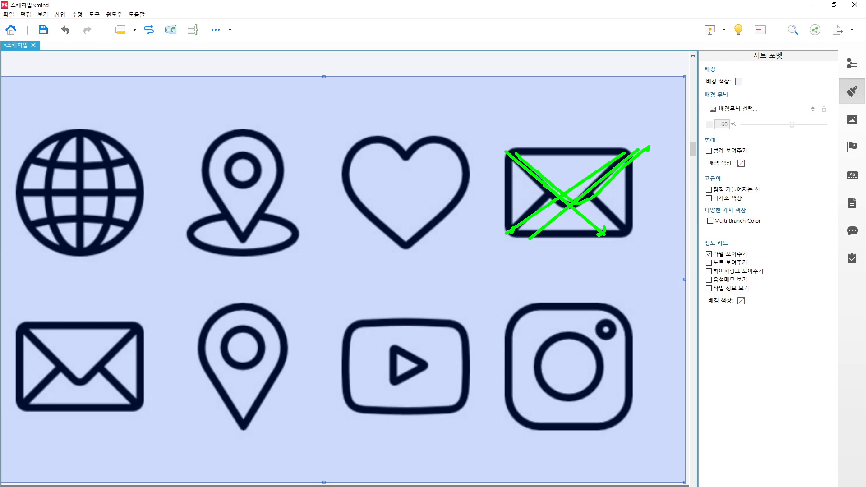
mouse_move(546, 189)
mouse_down()
mouse_move(594, 193)
mouse_move(575, 222)
mouse_move(558, 227)
mouse_up()
key(Escape)
Mark the envelope flap's straight sides, their crossing below the flap and its rounded tip in red, and clear the marks.
key(ctrl+2)
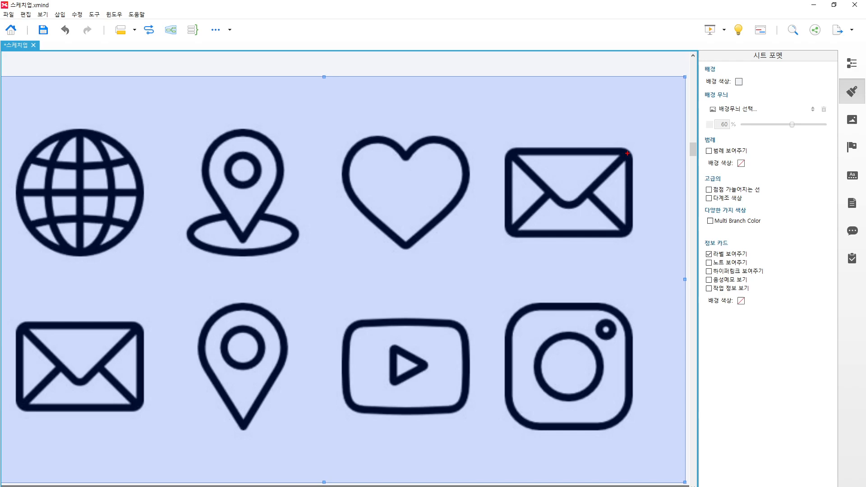
drag(626, 155, 544, 236)
drag(517, 155, 598, 240)
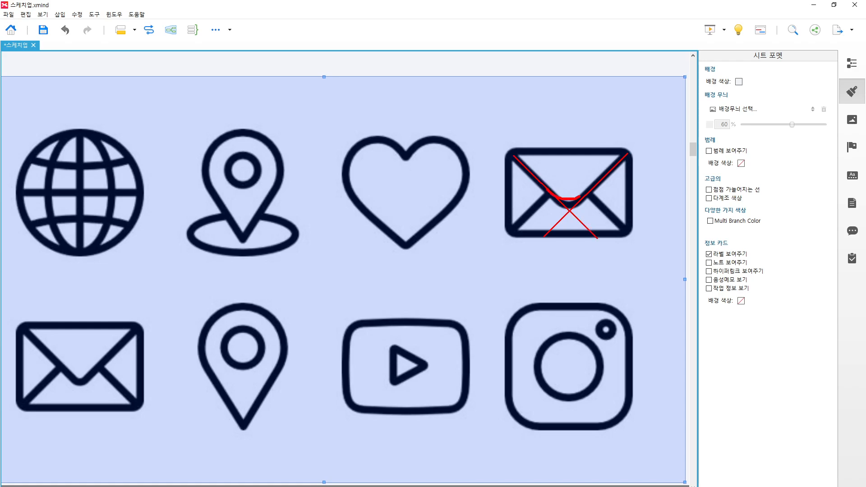
drag(580, 197, 593, 186)
mouse_move(565, 221)
mouse_down()
mouse_move(556, 225)
mouse_move(585, 224)
mouse_up()
key(Escape)
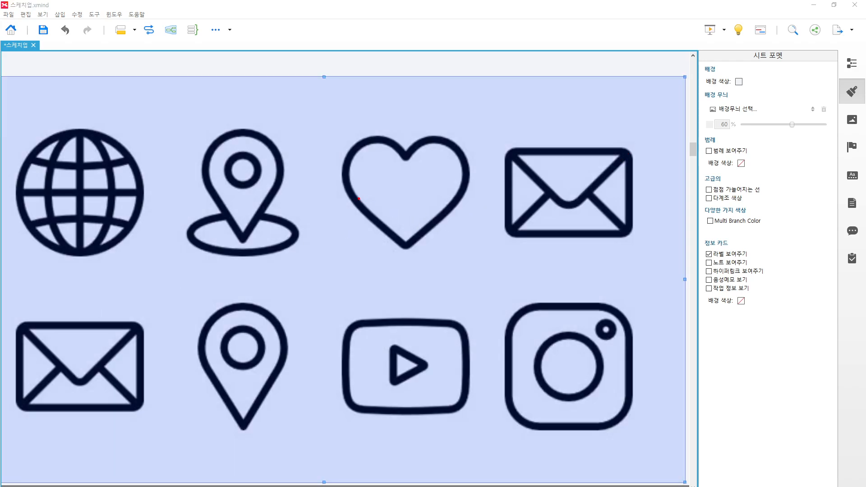
Mark the heart icon's construction in red as a tilted square with half circles on its two upper sides, and clear the marks.
drag(406, 157, 357, 206)
mouse_move(406, 156)
mouse_down()
mouse_move(452, 206)
mouse_move(408, 250)
mouse_move(382, 234)
mouse_move(351, 191)
mouse_move(364, 144)
mouse_move(404, 157)
mouse_move(442, 144)
mouse_move(467, 187)
mouse_move(456, 200)
mouse_move(423, 186)
mouse_move(431, 185)
mouse_move(381, 176)
mouse_move(411, 161)
mouse_up()
drag(378, 202, 435, 168)
drag(379, 215, 417, 192)
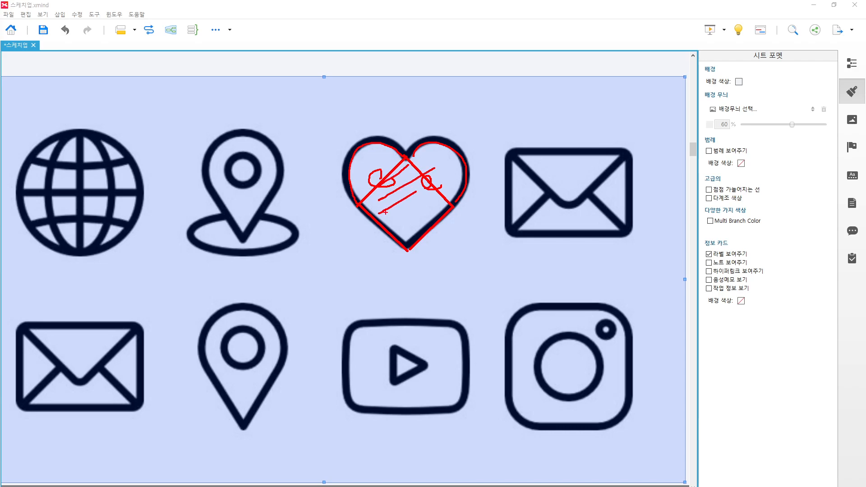
drag(378, 235, 420, 208)
key(Escape)
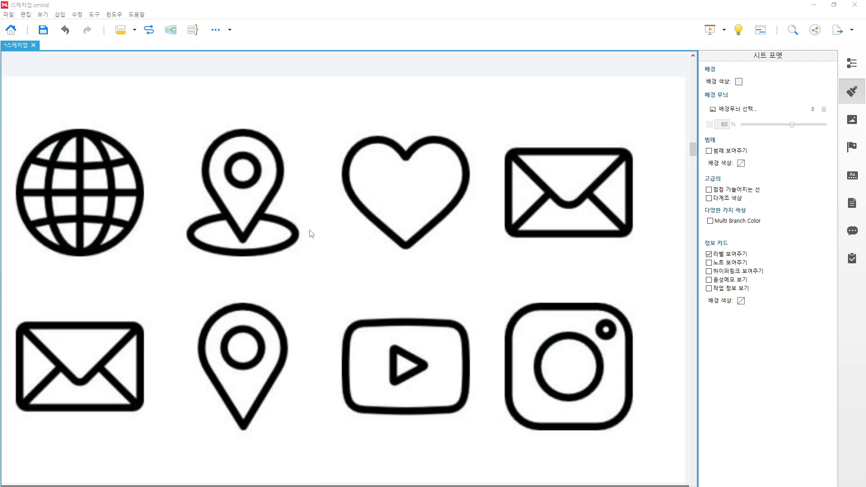
Mark the location pin's construction in red as a circle, a centre line down to a tip and two slanted sides, and clear the marks.
key(ctrl+2)
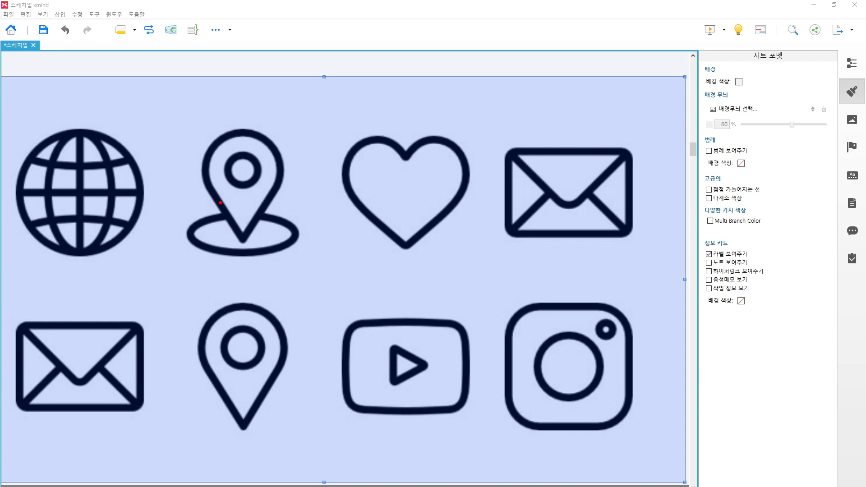
drag(220, 202, 219, 200)
mouse_move(243, 132)
mouse_down()
mouse_move(207, 154)
mouse_move(210, 197)
mouse_move(262, 204)
mouse_move(282, 153)
mouse_move(238, 131)
mouse_up()
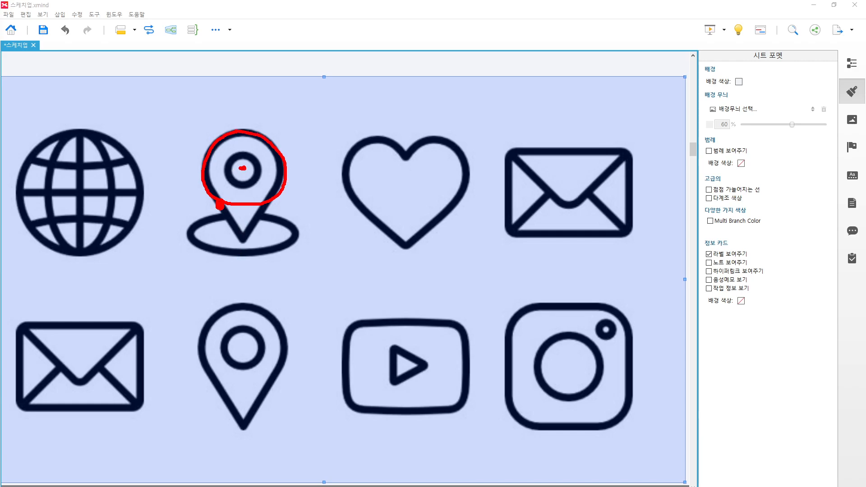
mouse_move(243, 168)
mouse_down()
mouse_move(242, 252)
mouse_move(282, 184)
mouse_move(288, 187)
mouse_up()
drag(246, 256, 200, 184)
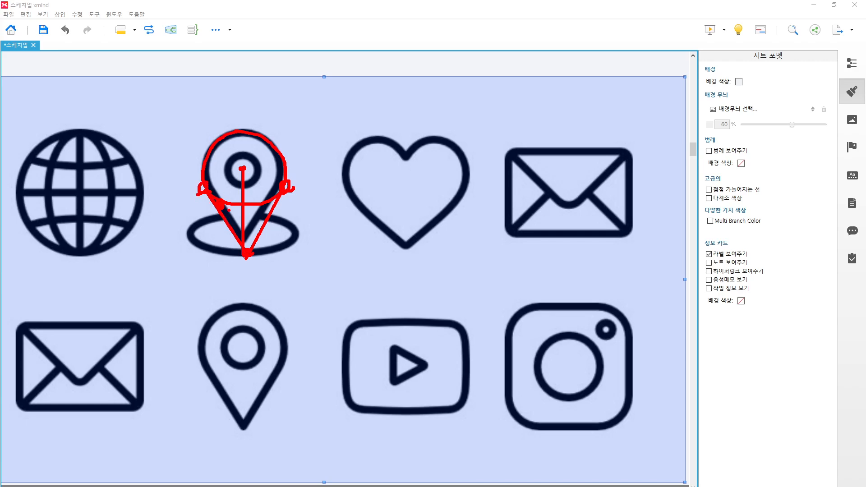
mouse_move(231, 196)
mouse_down()
mouse_move(232, 207)
mouse_move(249, 208)
mouse_up()
key(Escape)
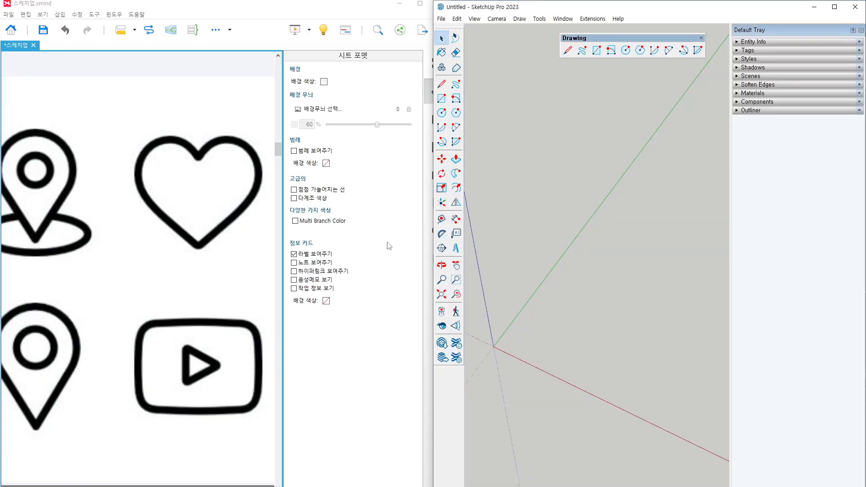
With the reference icons beside SketchUp, mark the heart's construction in red once more, and clear the marks.
click(188, 176)
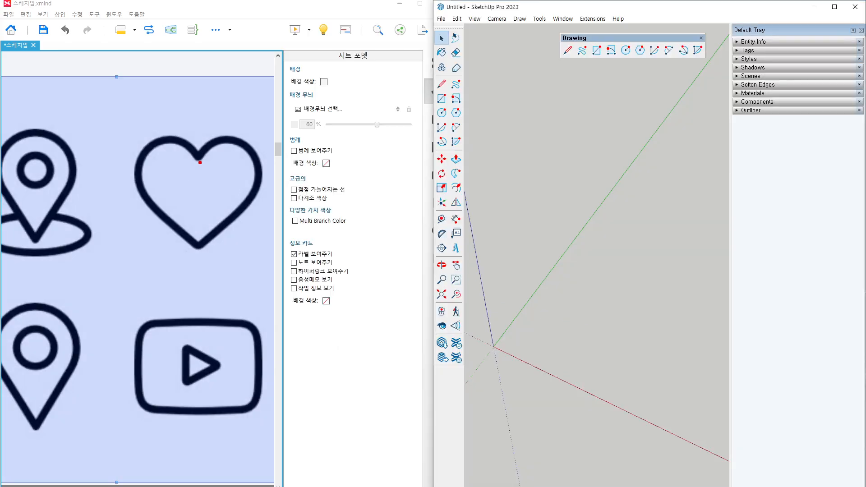
mouse_move(197, 158)
mouse_down()
mouse_move(135, 211)
mouse_move(192, 249)
mouse_move(199, 167)
mouse_move(250, 155)
mouse_move(256, 208)
mouse_move(125, 191)
mouse_move(136, 197)
mouse_up()
key(Escape)
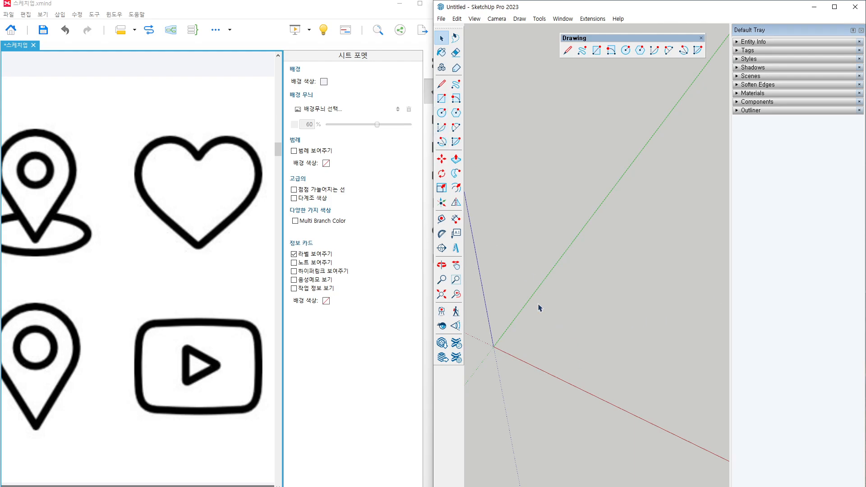
In SketchUp, draw a square on the ground plane and add outward half circles with 2 Point Arc on two adjacent sides.
click(442, 98)
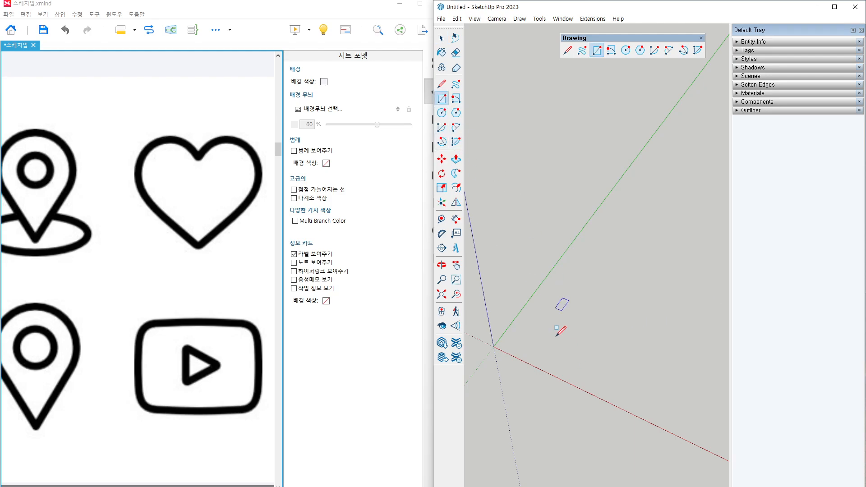
click(625, 301)
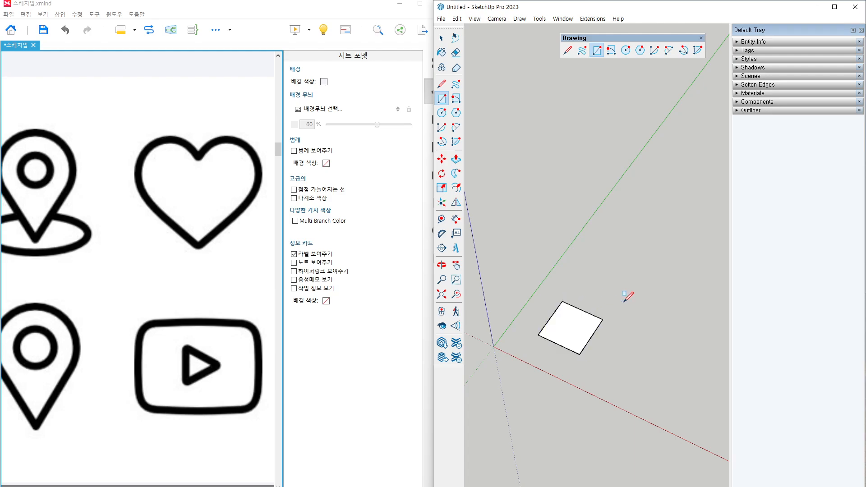
key(a)
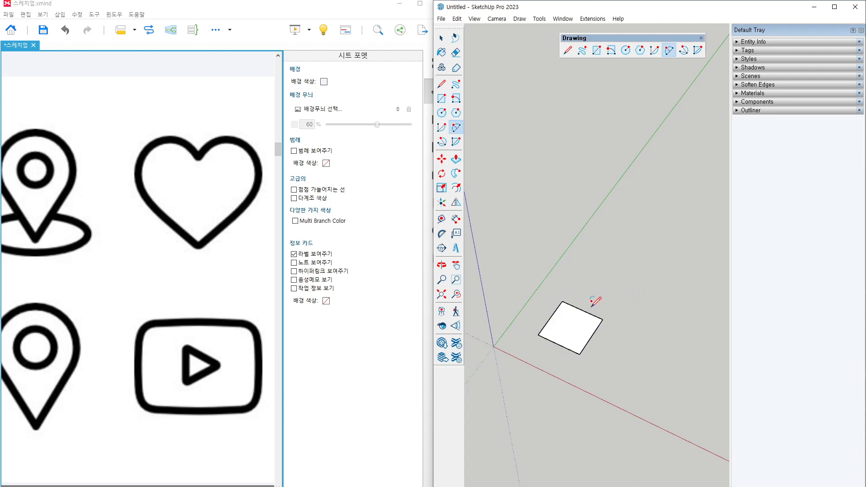
click(562, 301)
scroll(562, 301, up, 2)
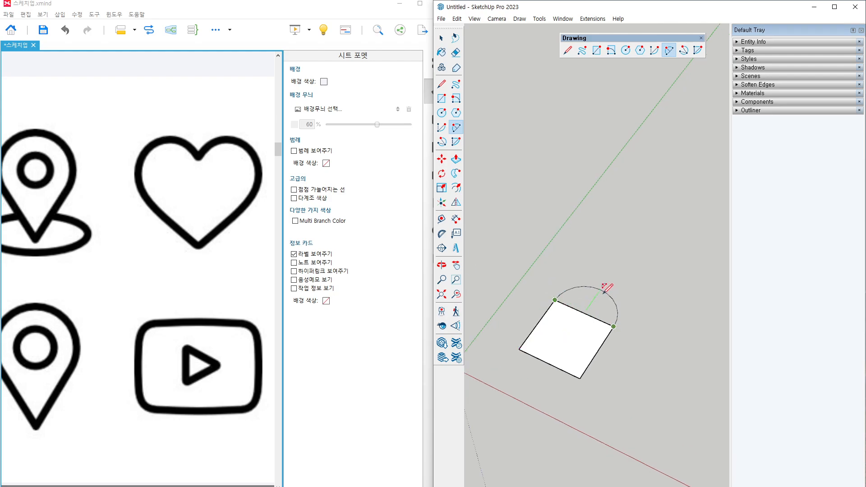
click(582, 289)
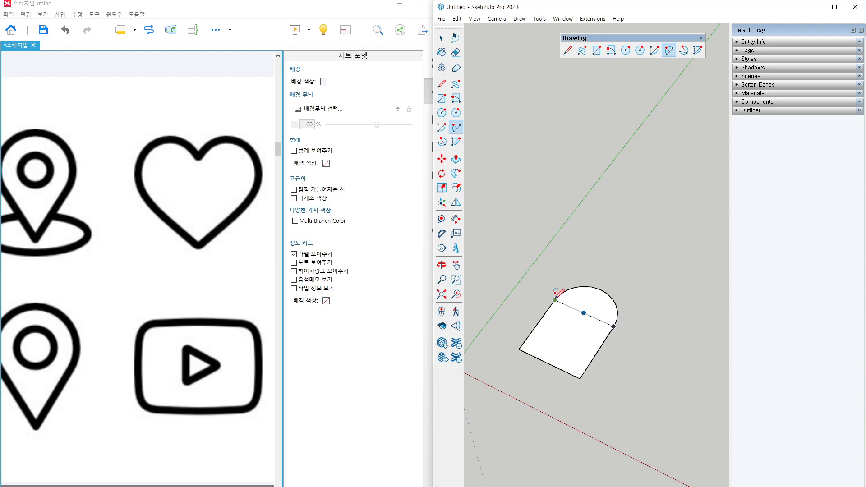
click(519, 349)
click(511, 306)
Remove the two square edges between the half circles and the square, merging the heart into one face.
key(e)
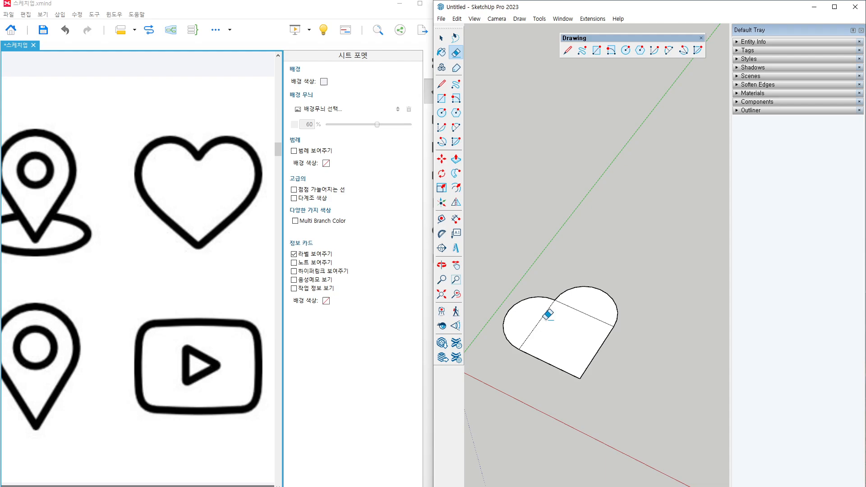
drag(543, 315, 541, 314)
key(space)
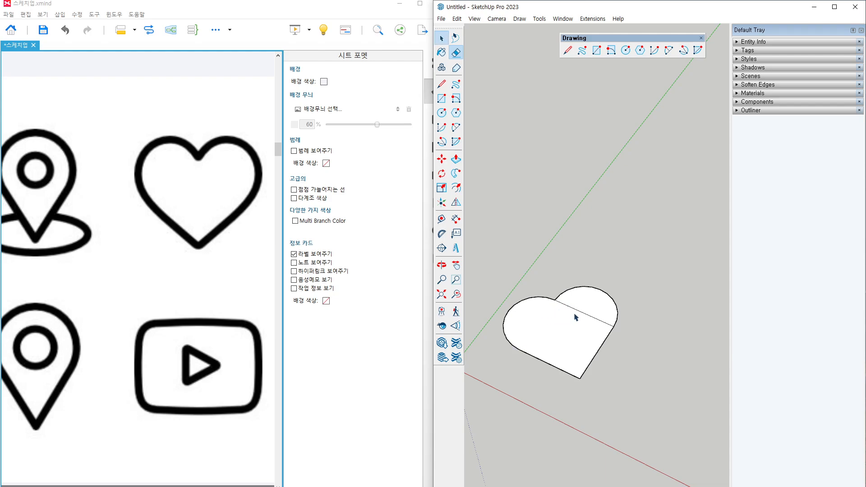
click(577, 314)
key(Delete)
middle_drag(575, 313, 551, 363)
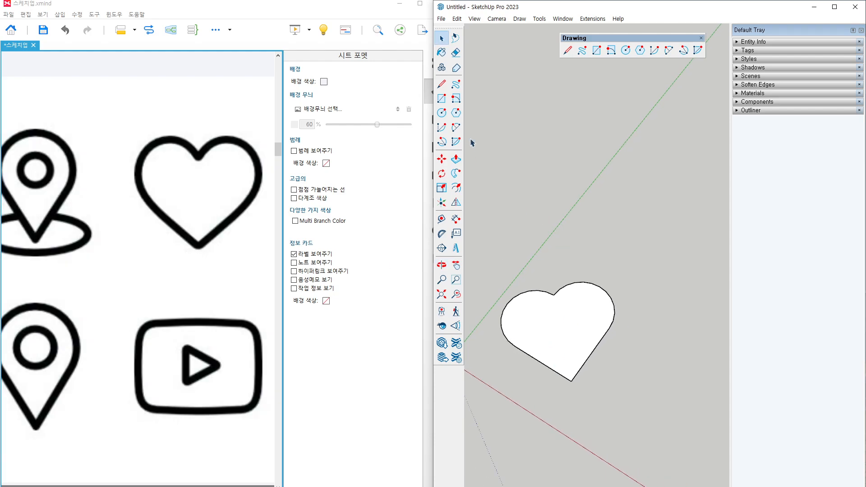
Draw a circle on the ground plane beside the heart and a smaller concentric circle inside it.
key(c)
middle_drag(593, 284, 592, 313)
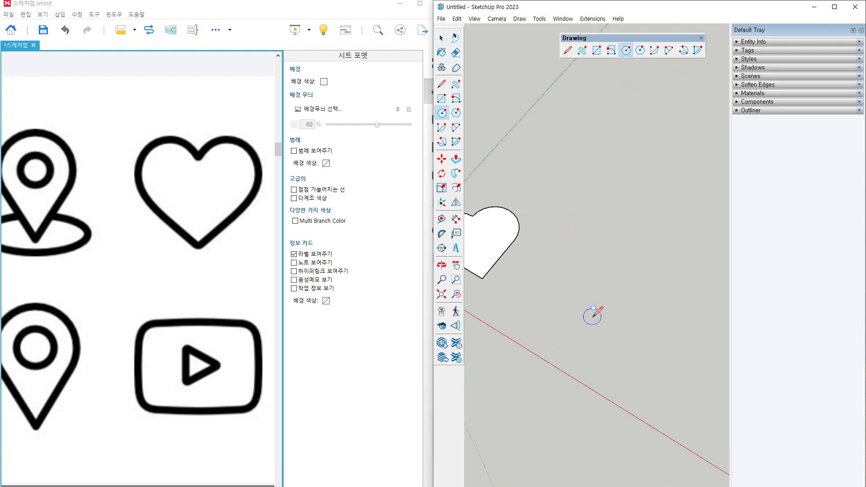
click(608, 288)
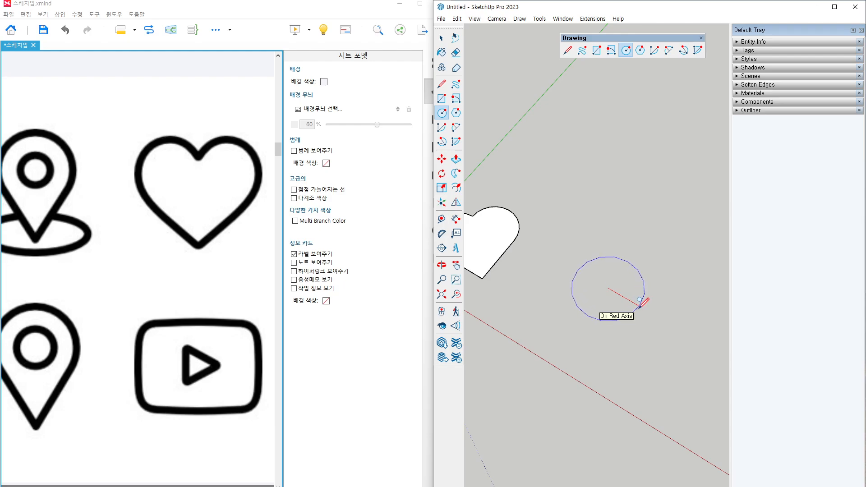
click(640, 306)
click(608, 287)
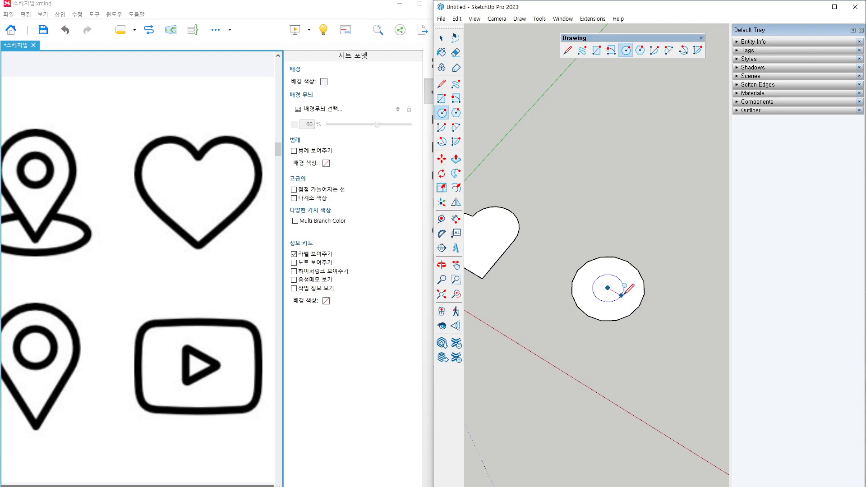
click(622, 285)
Delete the inner circle's face to open a hole in the larger circle.
key(space)
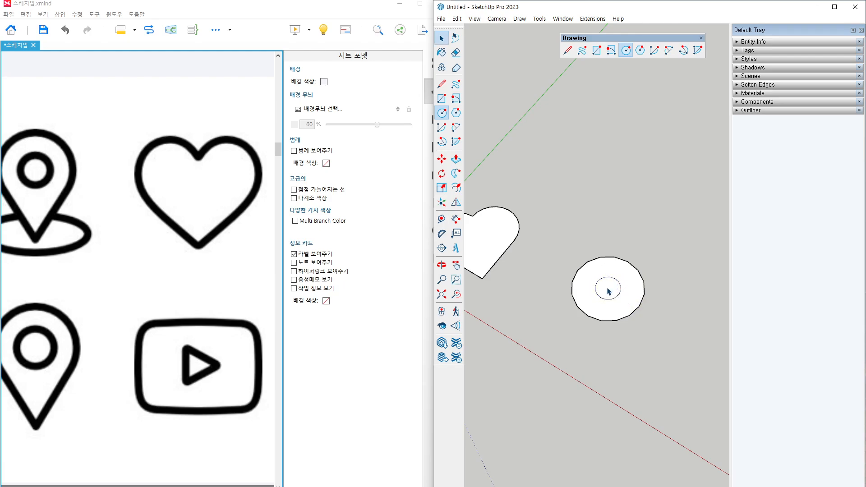
click(609, 296)
key(Delete)
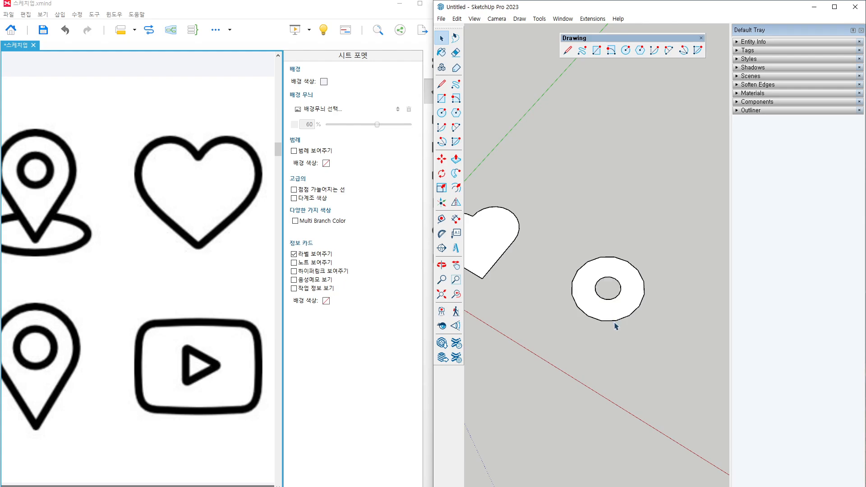
Draw a line from the circles' centre along the green axis to a tip outside, and join the tip to both sides of the outer circle.
key(l)
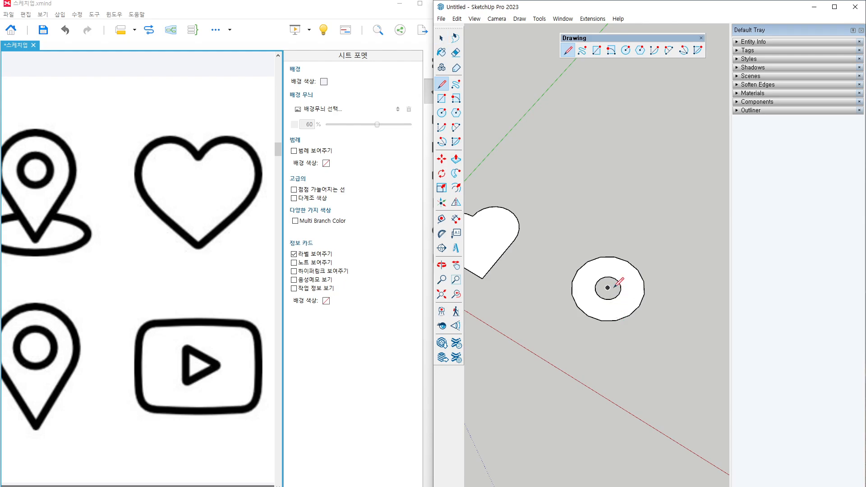
click(607, 288)
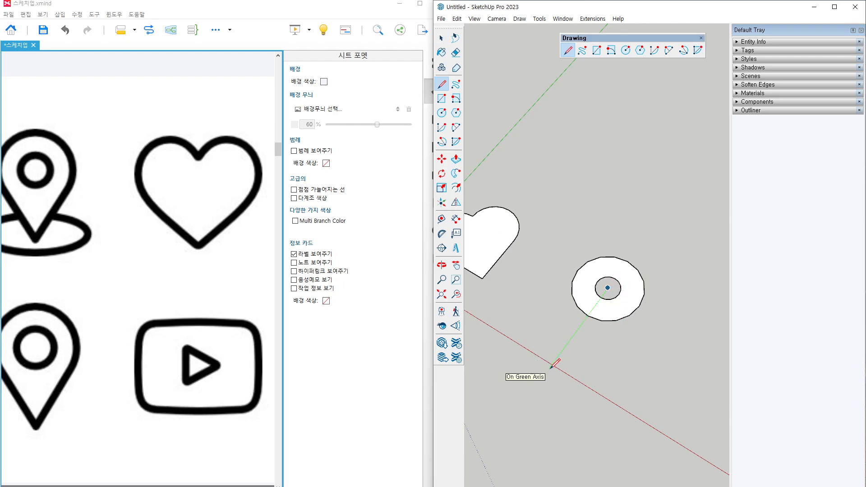
key(shift)
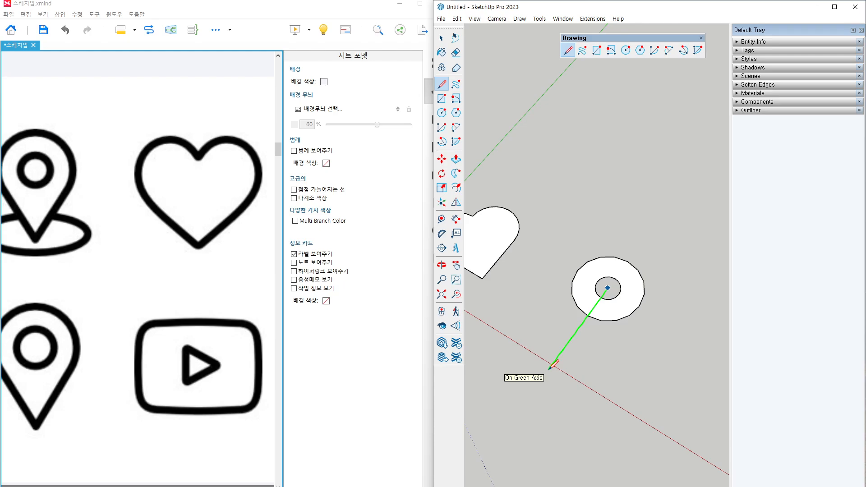
click(548, 369)
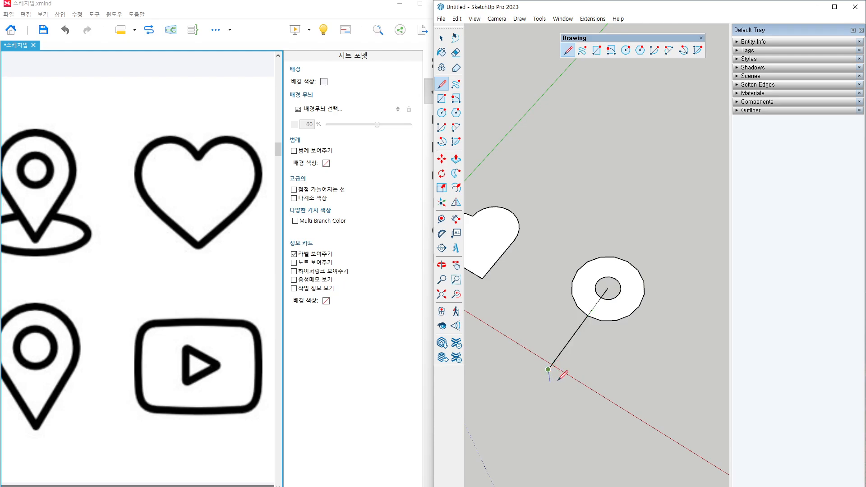
click(629, 315)
click(548, 369)
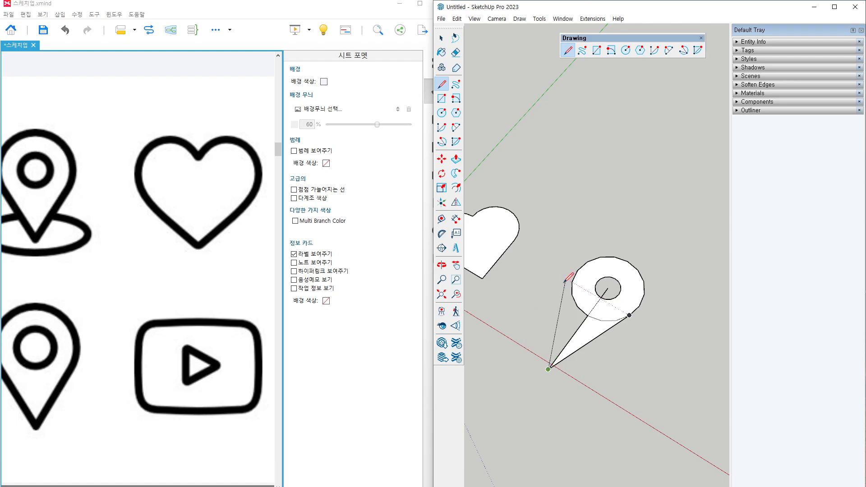
click(571, 281)
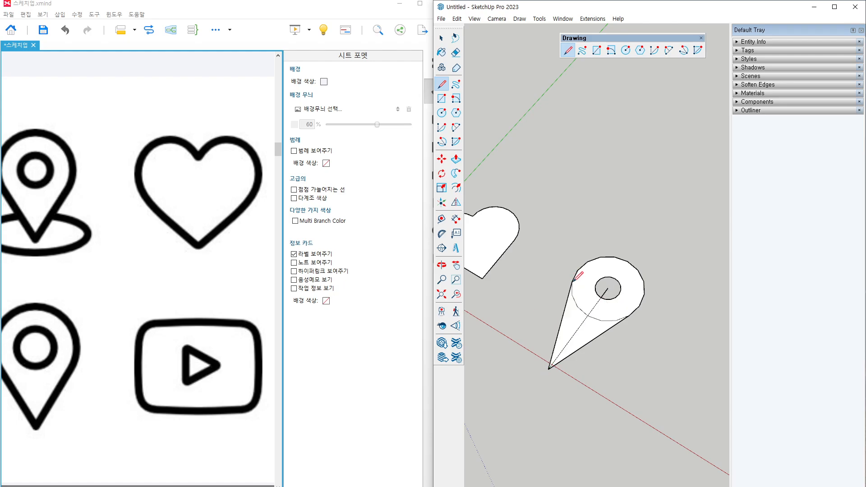
Remove the outer circle's arcs inside the pin and the part of the centre line within the circle.
key(e)
click(580, 310)
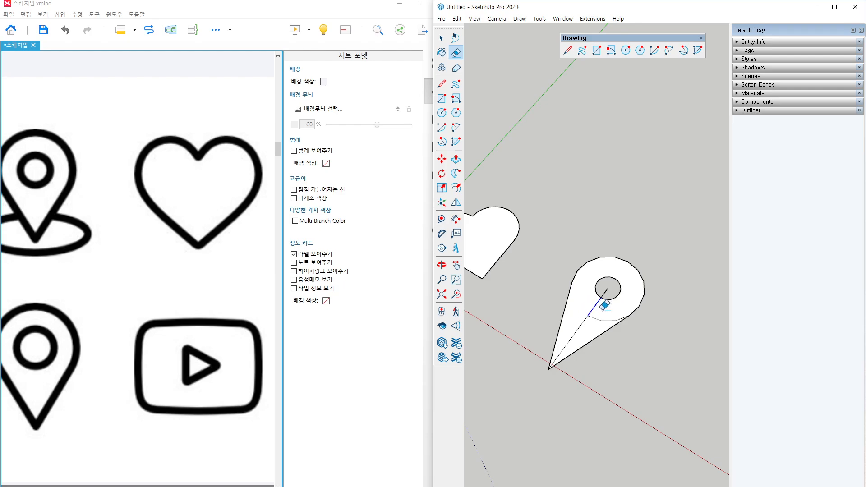
click(609, 288)
key(space)
click(597, 325)
click(598, 320)
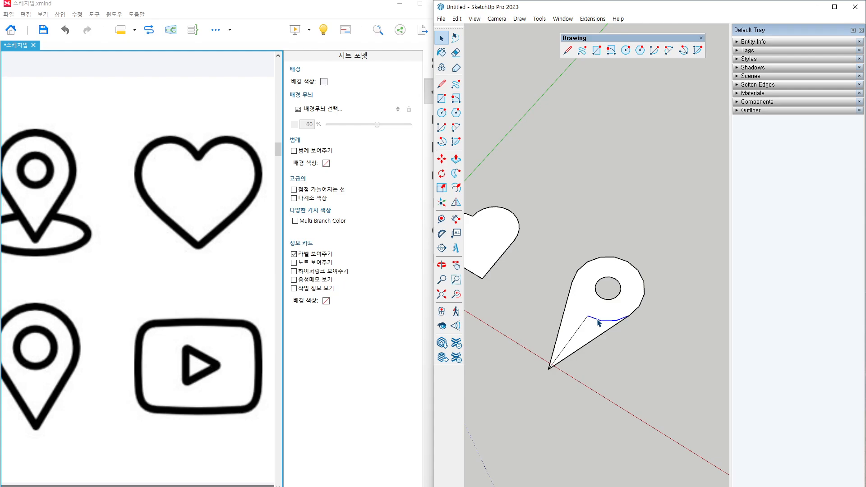
key(Delete)
Delete the remaining centre line inside the pin while keeping its face.
click(583, 327)
key(Delete)
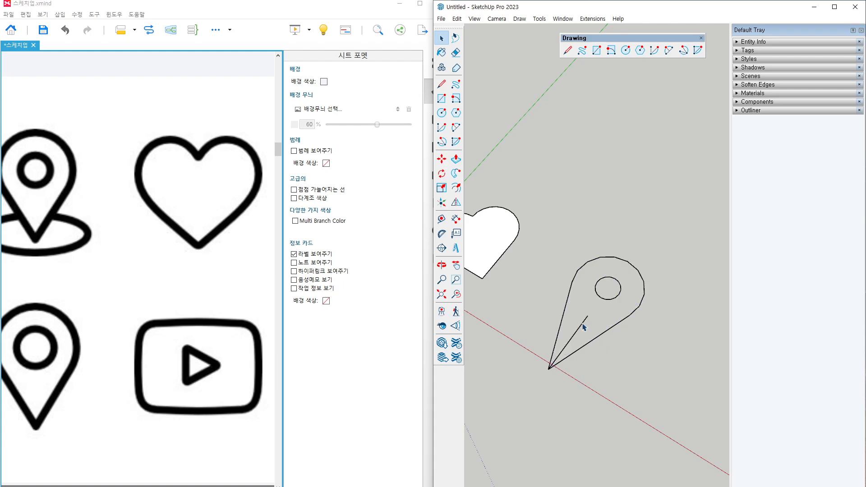
key(ctrl+z)
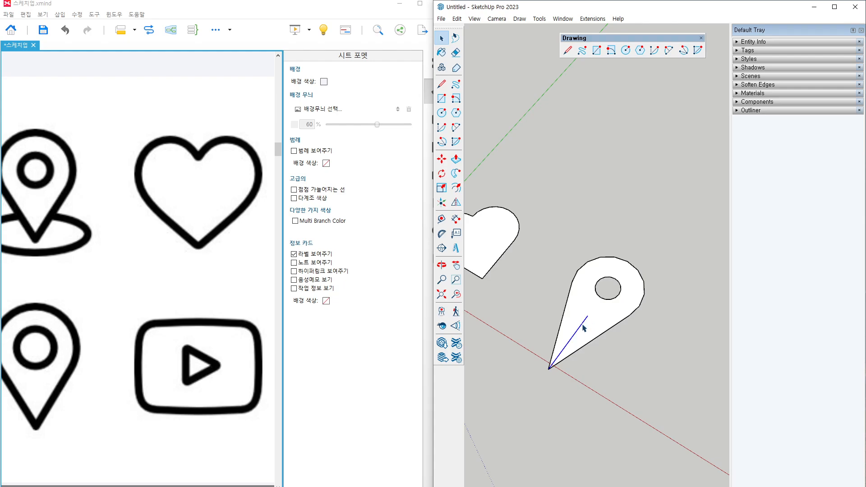
key(Delete)
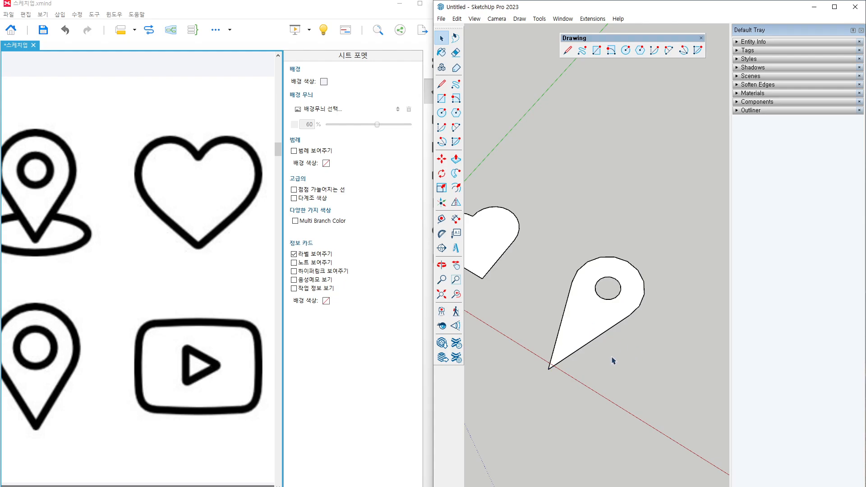